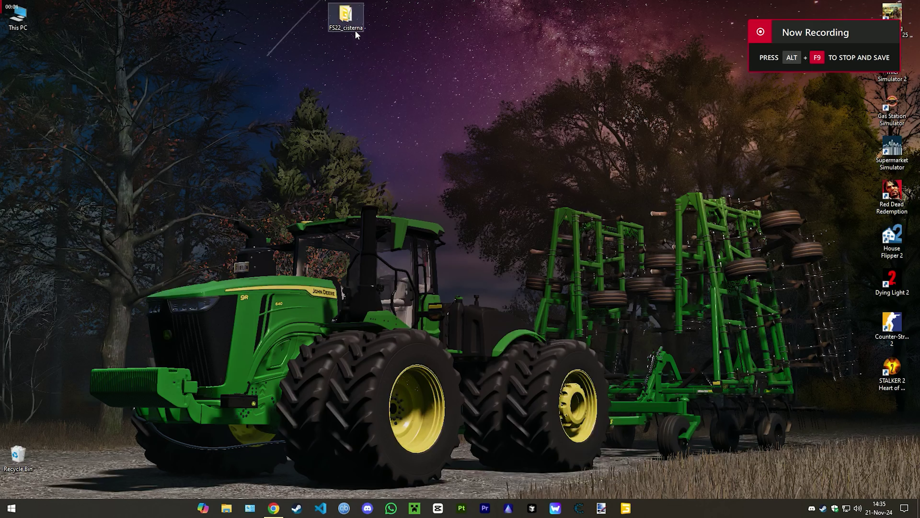
# Open cisterna.i3d from the FS22_cisterna desktop folder in GIANTS Editor, then close the folder window.
pyautogui.doubleClick(356, 34)
pyautogui.click(205, 151)
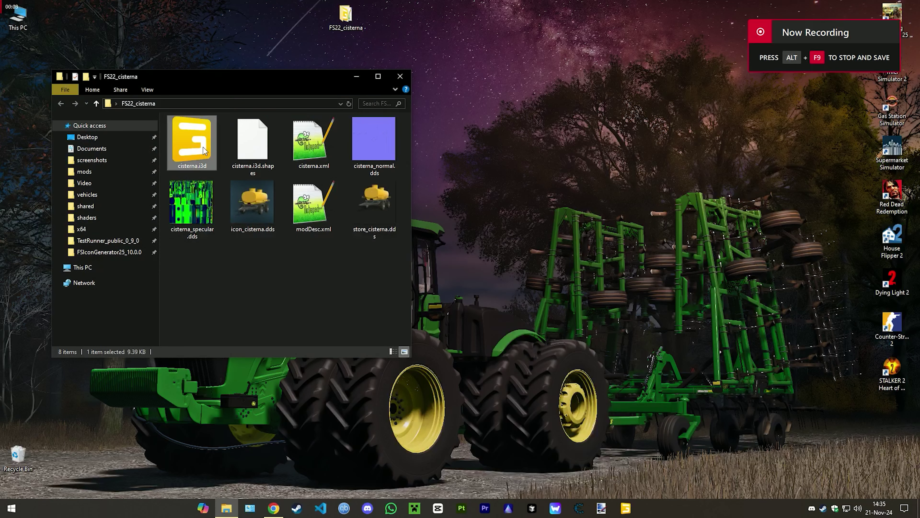
pyautogui.press('Return')
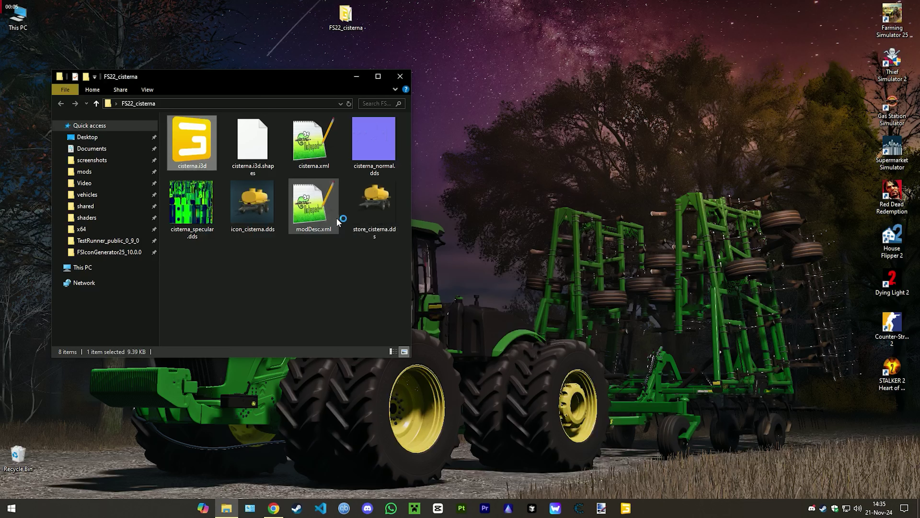
pyautogui.click(361, 220)
pyautogui.press('super+d')
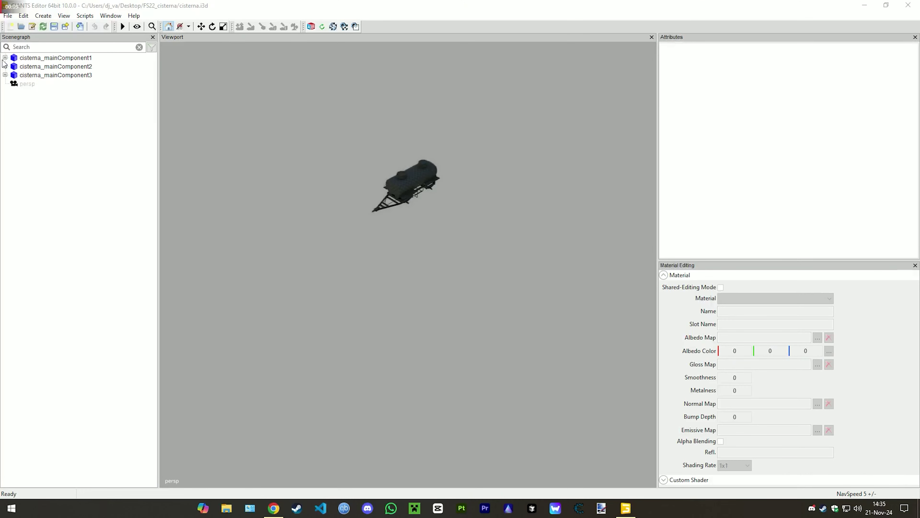
# Expand cisterna_mainComponent1, then select and frame the cisterna tank mesh.
pyautogui.click(5, 58)
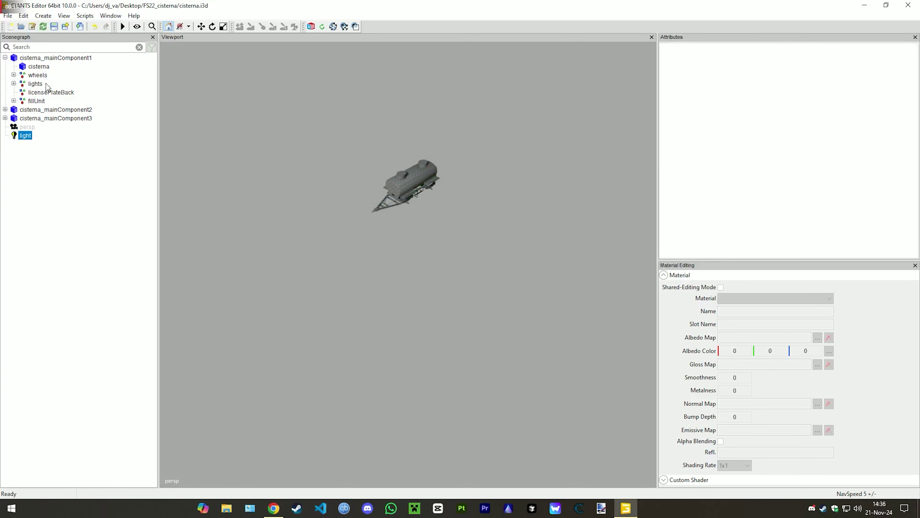
pyautogui.click(36, 67)
pyautogui.press('f')
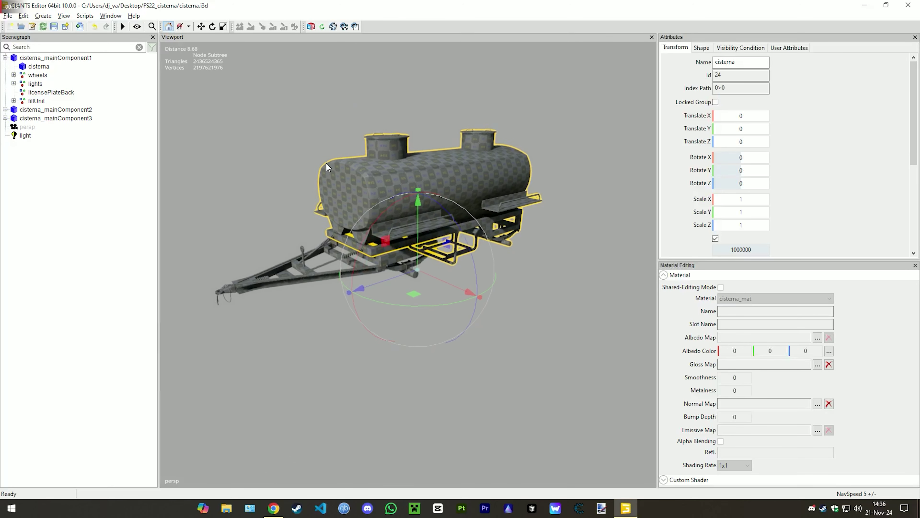
# Export the tank with its files to the Desktop as Wavefront OBJ named mainBOdy.
pyautogui.click(7, 16)
pyautogui.click(51, 160)
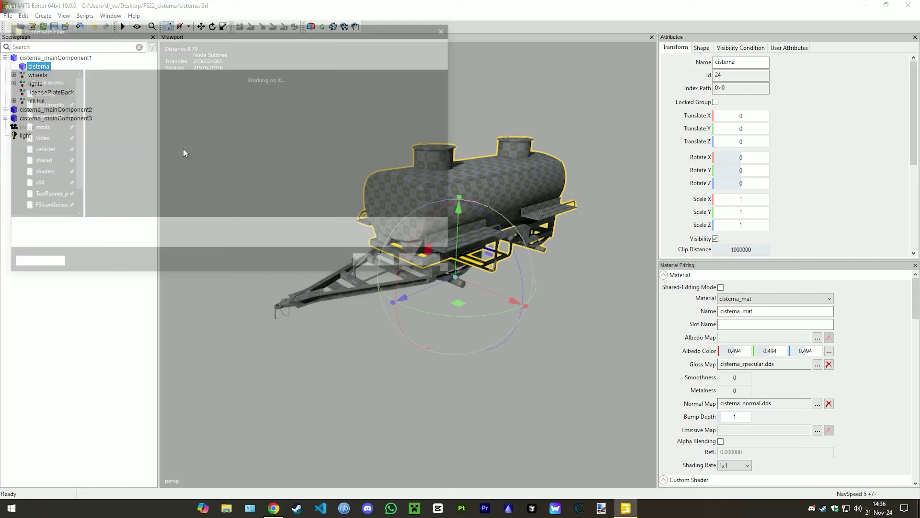
pyautogui.write('1.obj')
pyautogui.click(98, 242)
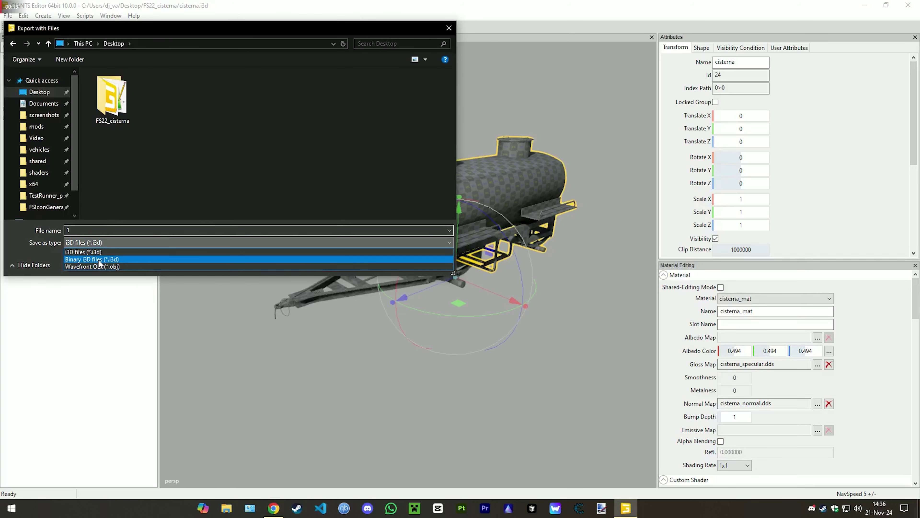
pyautogui.click(96, 264)
pyautogui.click(101, 231)
pyautogui.write('mainBOdy')
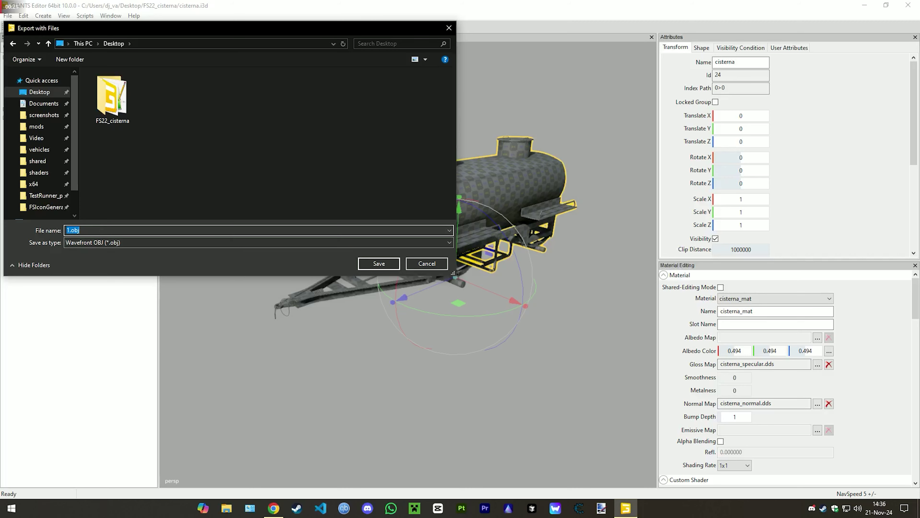
pyautogui.click(367, 265)
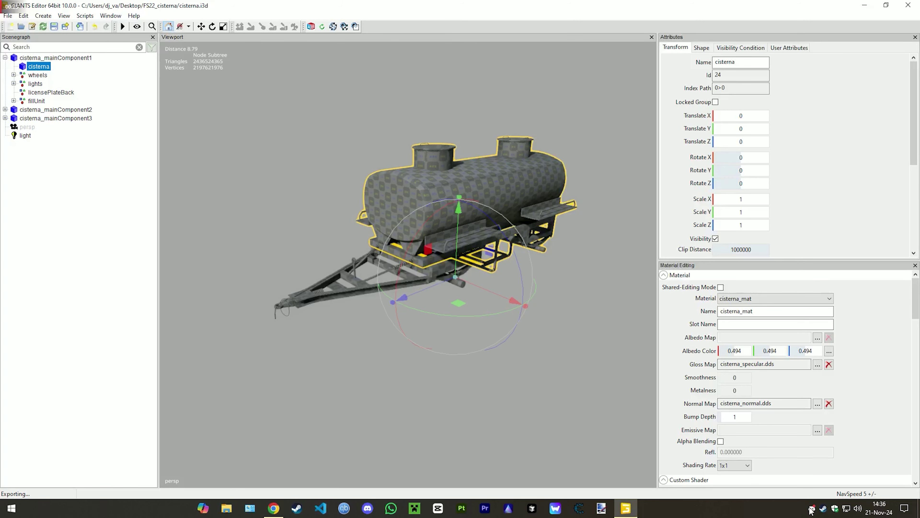
# Launch Blender from the Steam tray menu and dismiss the splash screen.
pyautogui.rightClick(823, 509)
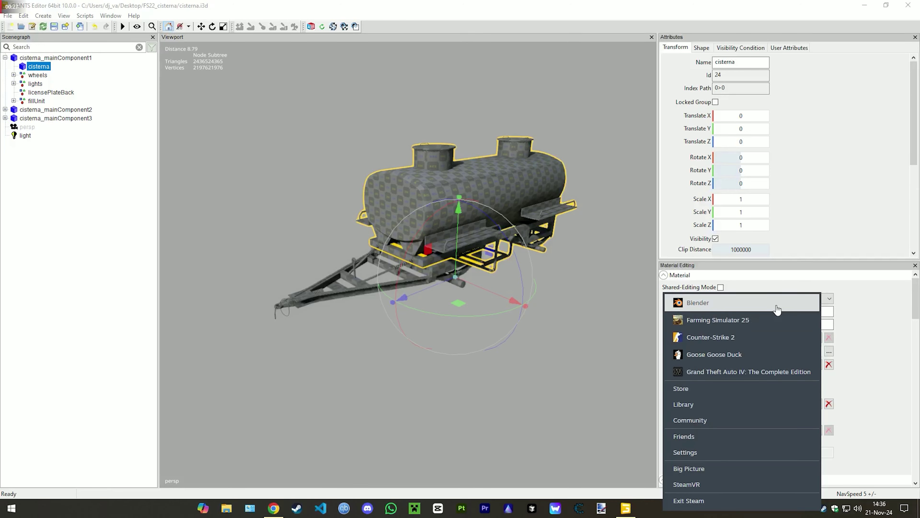
pyautogui.click(777, 306)
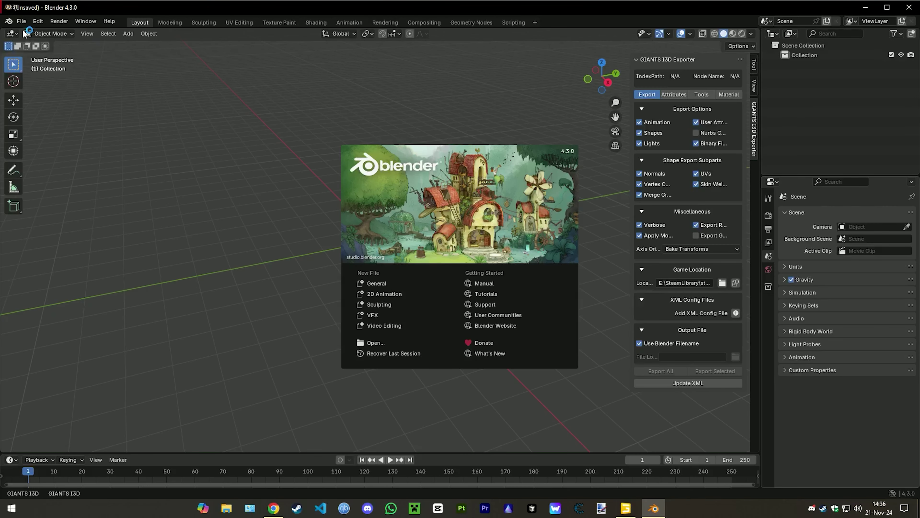
pyautogui.click(22, 21)
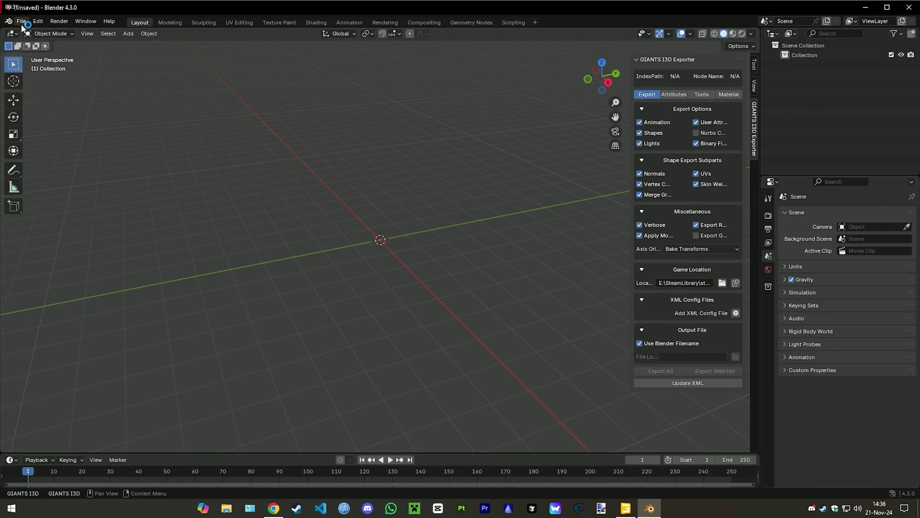
# Import mainBOdy.obj from the Desktop as a Wavefront OBJ.
pyautogui.click(21, 21)
pyautogui.moveTo(55, 157)
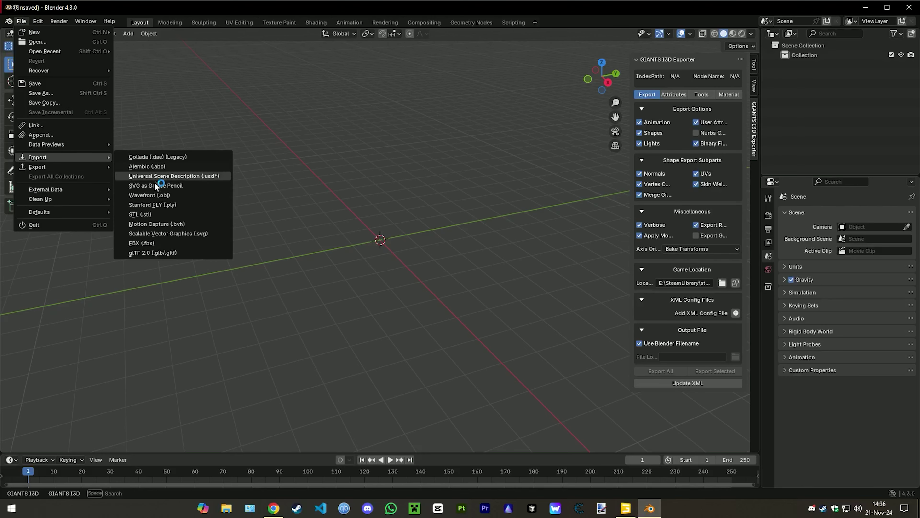
pyautogui.click(149, 195)
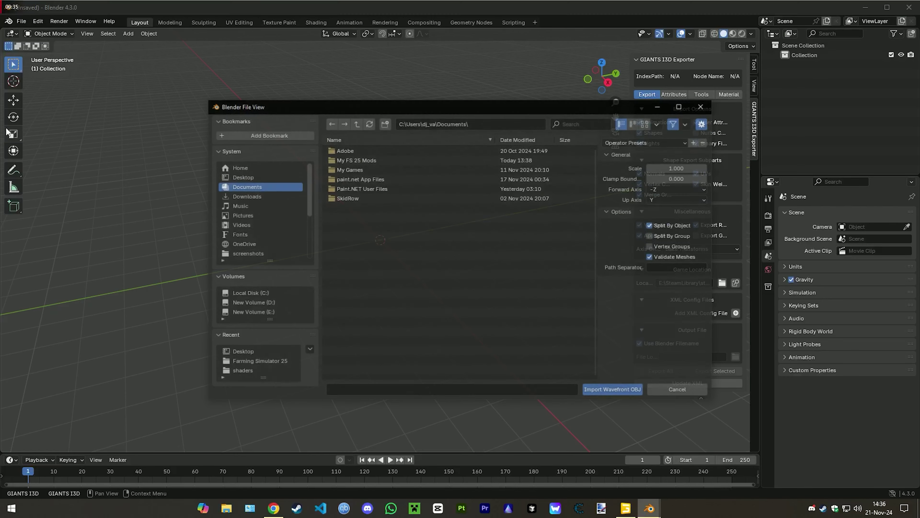
pyautogui.click(243, 177)
pyautogui.doubleClick(372, 159)
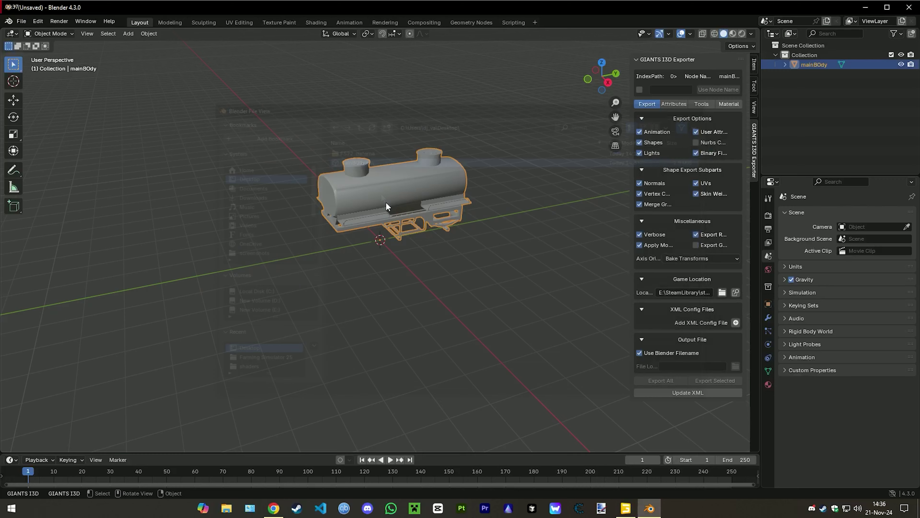
# Frame the tank, enter Edit Mode and switch to the UV Editing workspace.
pyautogui.press('KP_Decimal')
pyautogui.press('Tab')
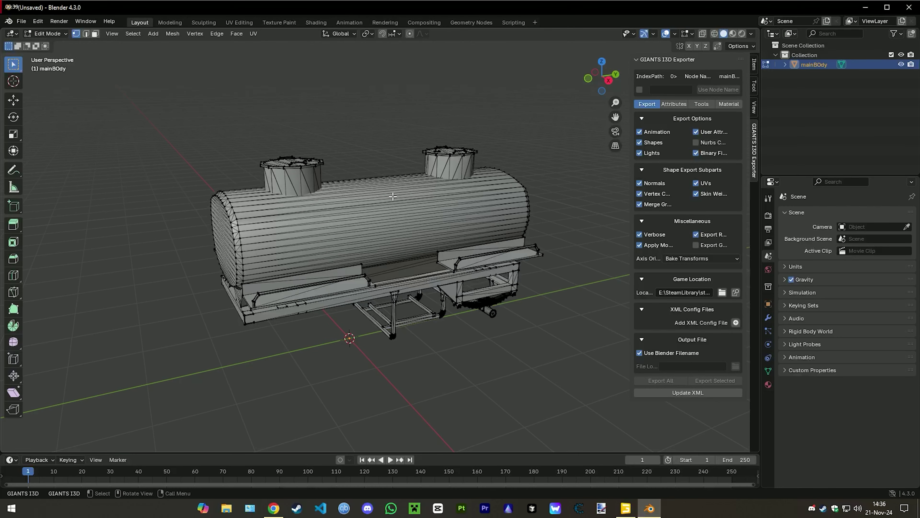
pyautogui.scroll(-2, 392, 207)
pyautogui.keyDown('shift'); pyautogui.moveTo(392, 207); pyautogui.dragTo(413, 200, button='middle'); pyautogui.keyUp('shift')
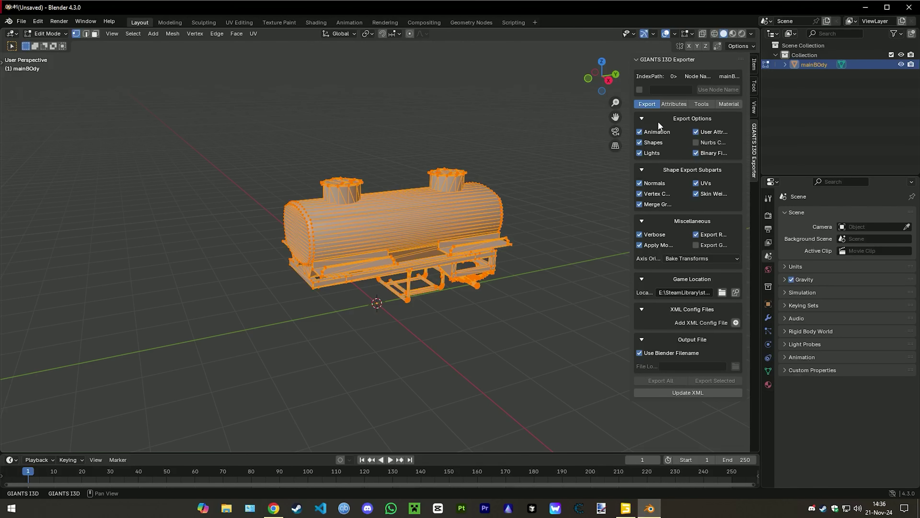
pyautogui.press('n')
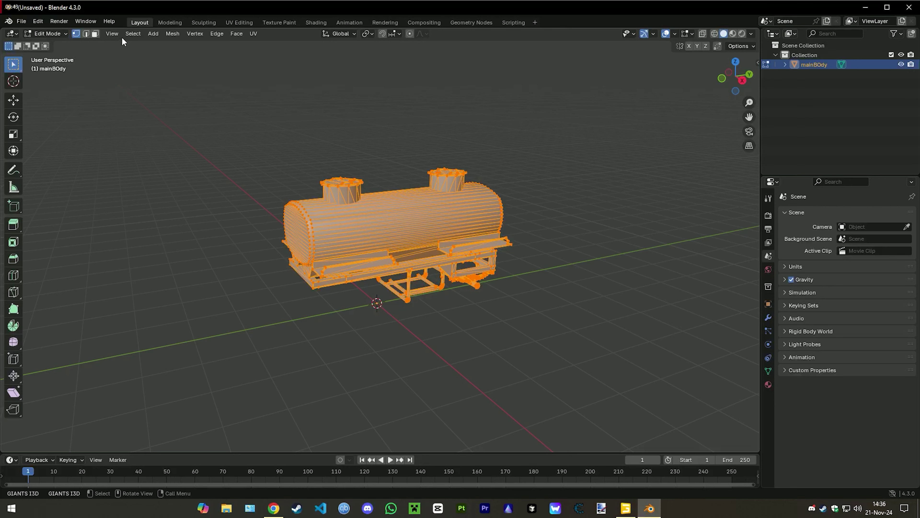
pyautogui.click(237, 23)
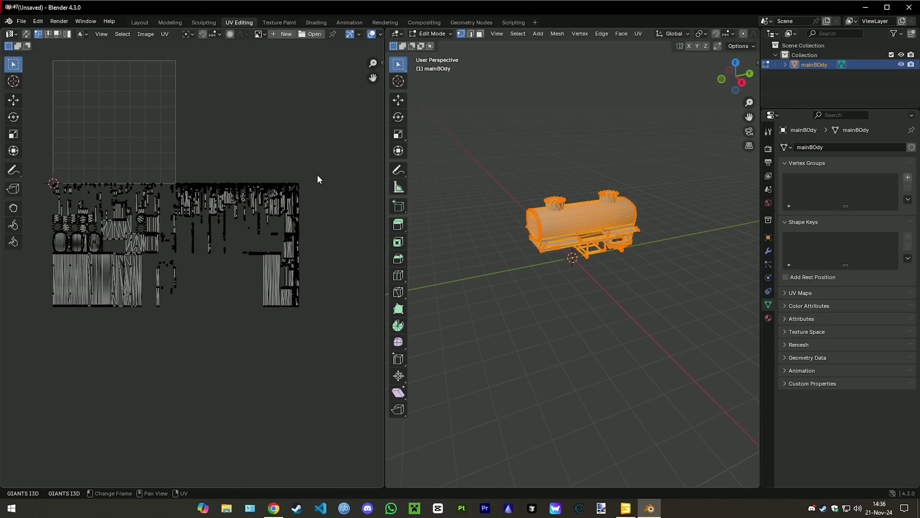
# Enable UV Sync and box-select the chassis UV islands on the right.
pyautogui.moveTo(323, 154); pyautogui.dragTo(192, 375)
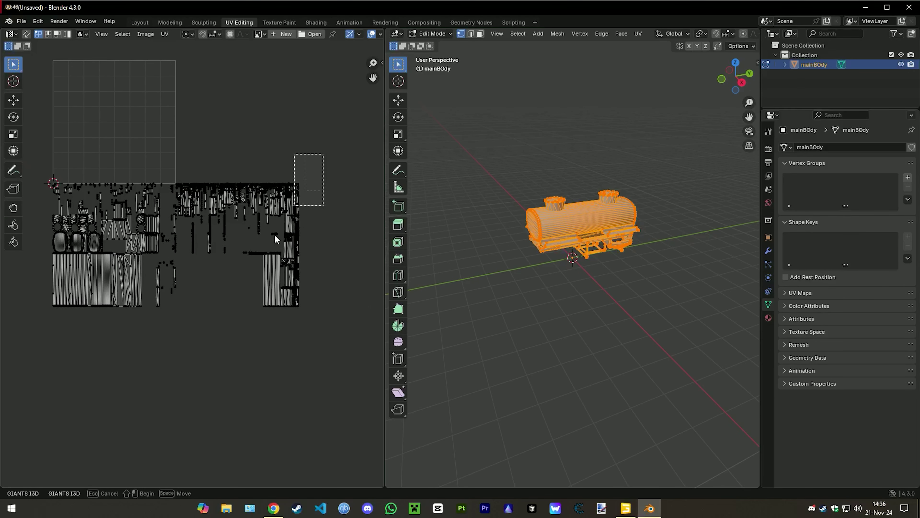
pyautogui.click(67, 57)
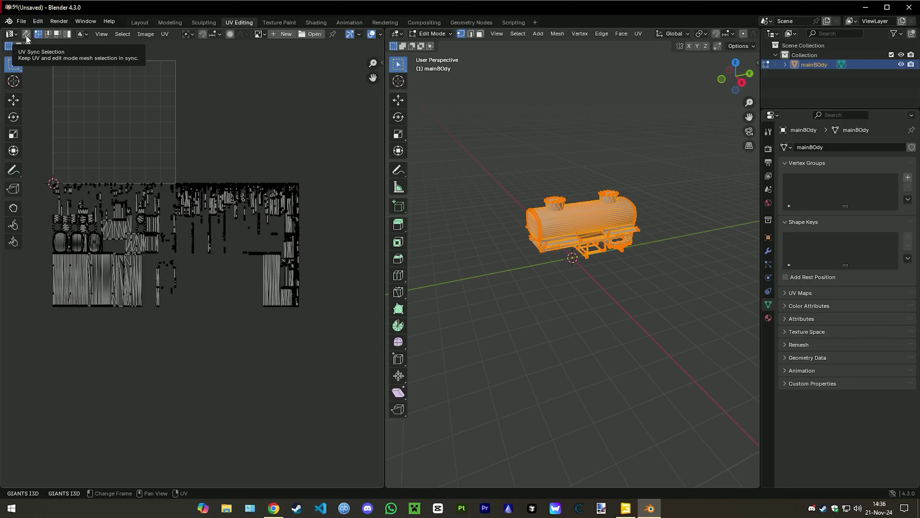
pyautogui.click(26, 35)
pyautogui.click(283, 164)
pyautogui.moveTo(335, 151)
pyautogui.mouseDown()
pyautogui.moveTo(206, 354)
pyautogui.moveTo(177, 364)
pyautogui.mouseUp()
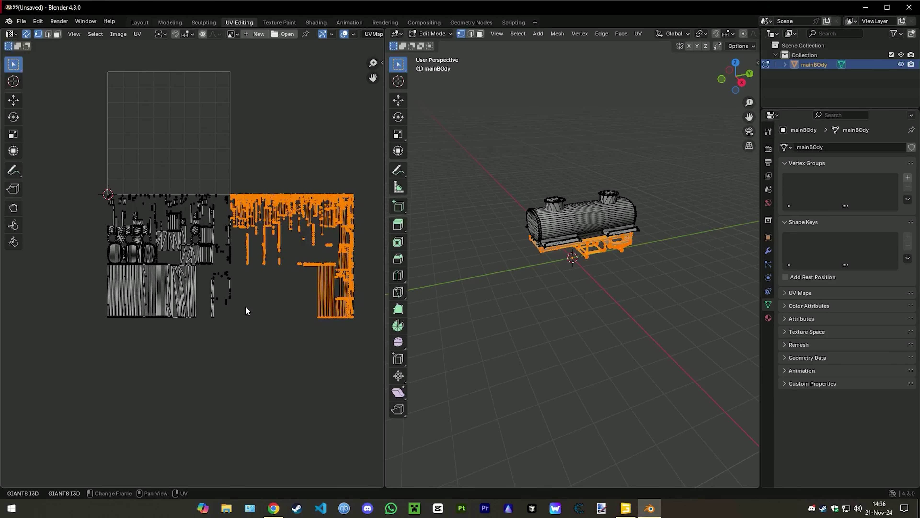
pyautogui.scroll(2, 279, 242)
pyautogui.scroll(2, 279, 242)
pyautogui.scroll(1, 279, 242)
pyautogui.scroll(3, 279, 242)
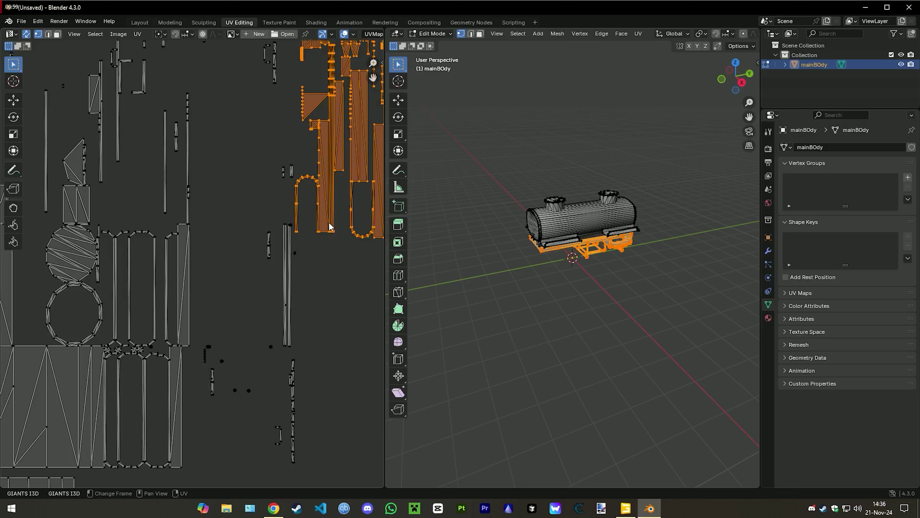
pyautogui.scroll(-2, 330, 226)
pyautogui.scroll(-2, 297, 261)
pyautogui.scroll(-2, 297, 261)
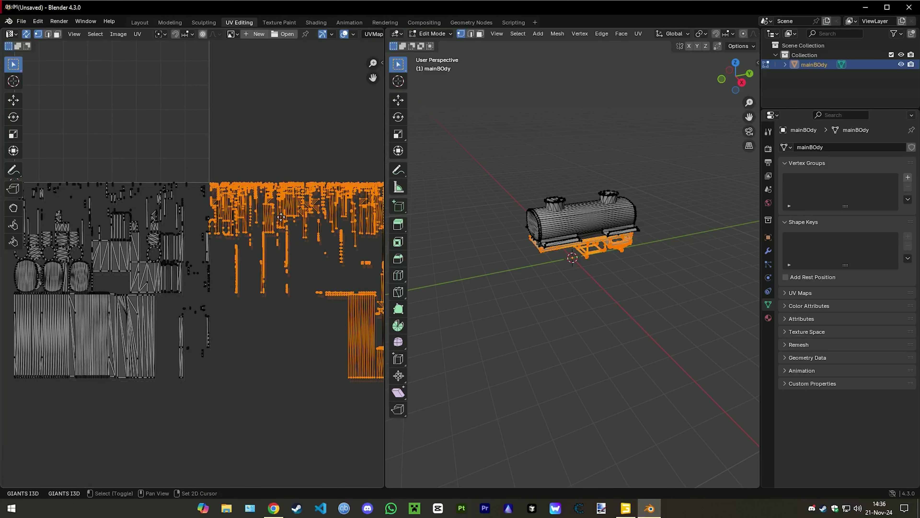
# Separate the selected chassis into its own object, then select all remaining geometry.
pyautogui.press('p')
pyautogui.click(496, 221)
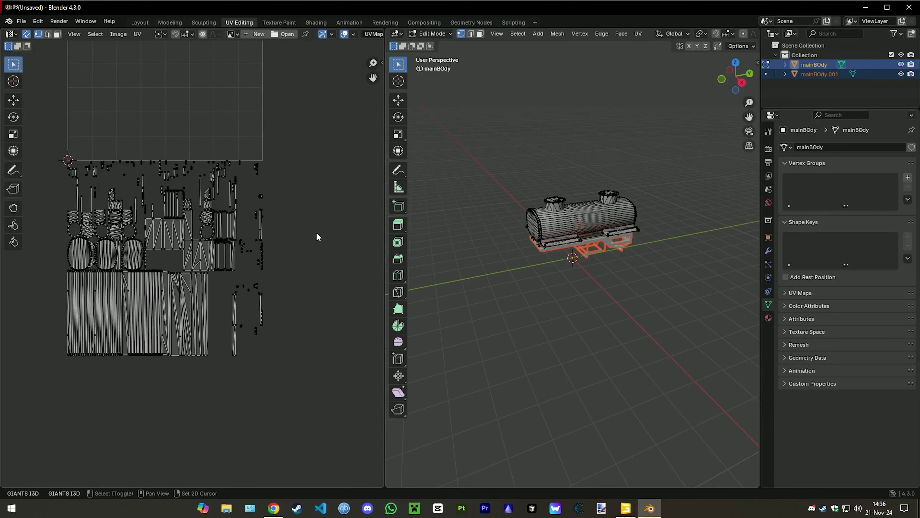
pyautogui.press('a')
pyautogui.scroll(-2, 286, 225)
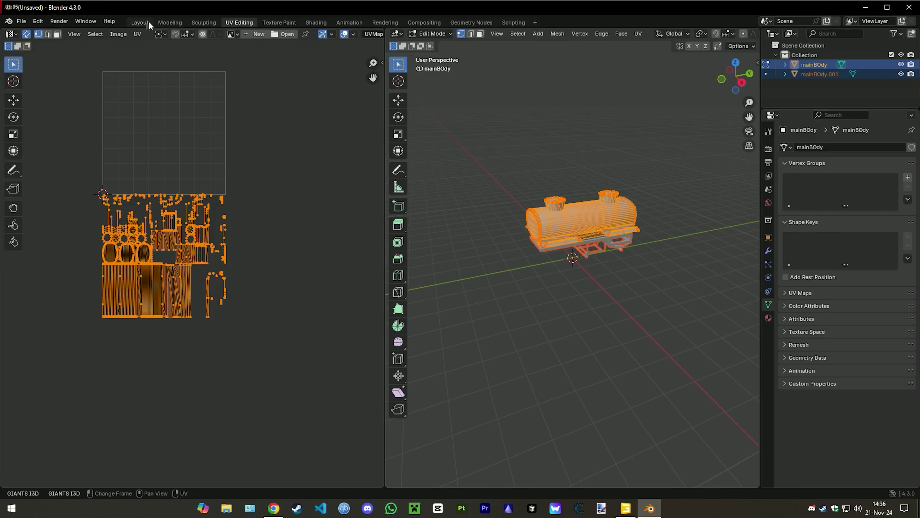
# Return to the Modeling workspace in Object Mode and select the separated chassis.
pyautogui.click(169, 22)
pyautogui.moveTo(253, 162); pyautogui.dragTo(274, 257, button='middle')
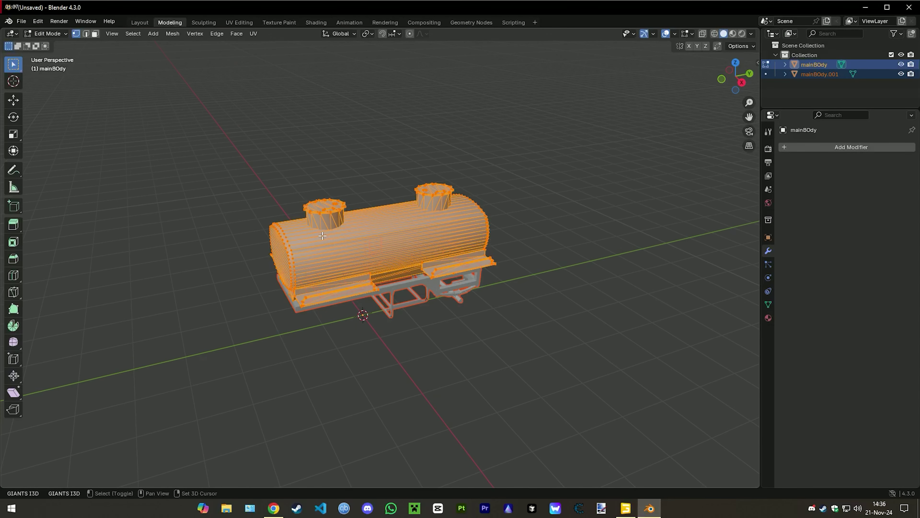
pyautogui.scroll(3, 331, 210)
pyautogui.scroll(2, 331, 211)
pyautogui.press('Tab')
pyautogui.click(382, 260)
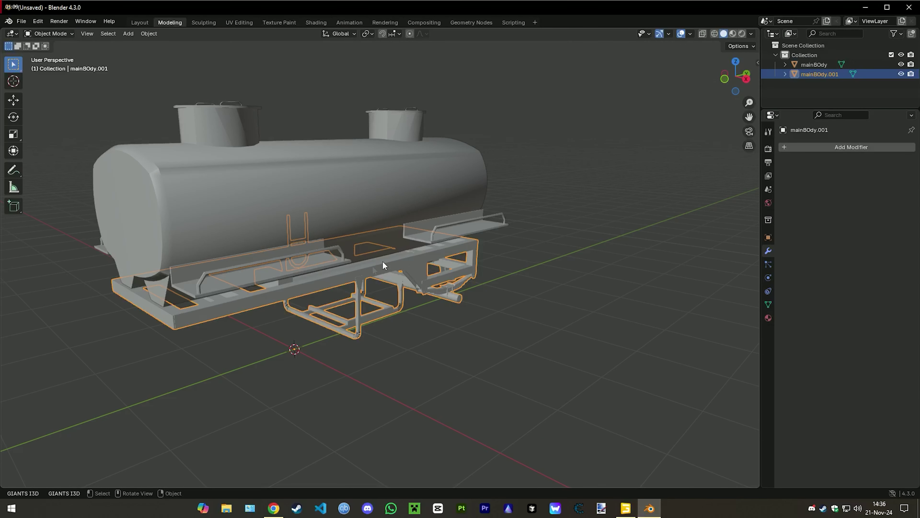
pyautogui.click(468, 180)
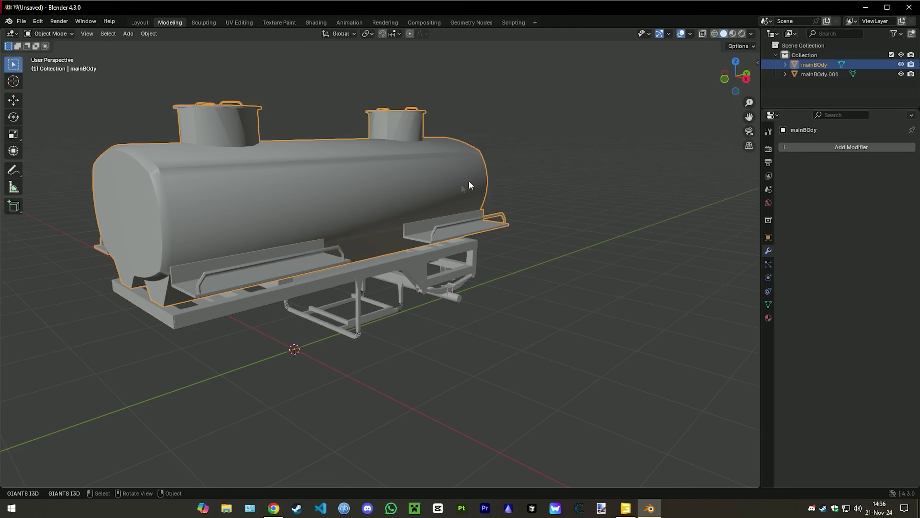
# Show the viewport sidebar on the GIANTS I3D Exporter tab.
pyautogui.click(756, 61)
pyautogui.click(758, 64)
pyautogui.click(754, 141)
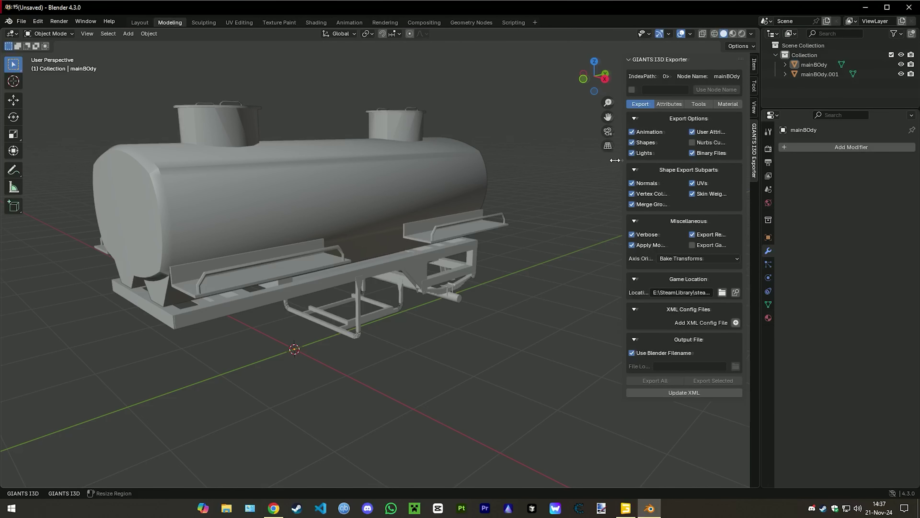
# Widen the exporter sidebar and select mainBOdy to show its material properties.
pyautogui.moveTo(632, 158); pyautogui.dragTo(447, 160)
pyautogui.click(814, 64)
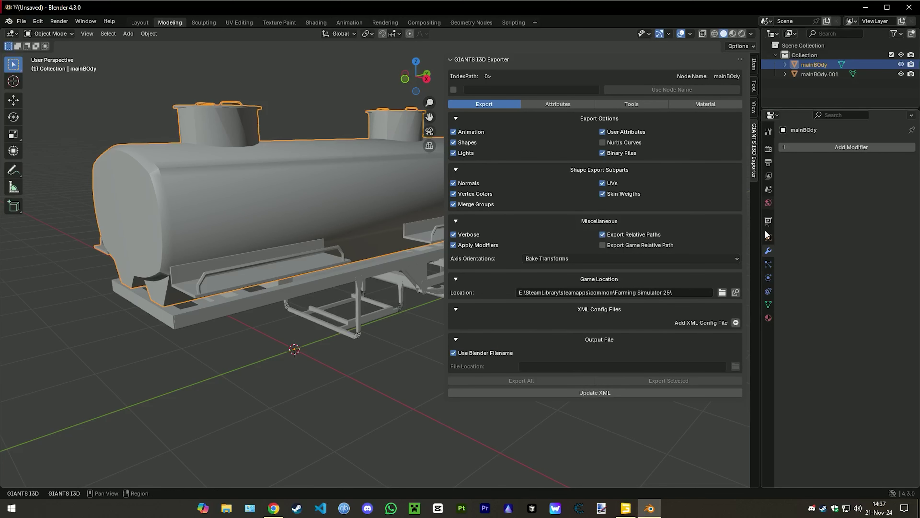
pyautogui.click(768, 318)
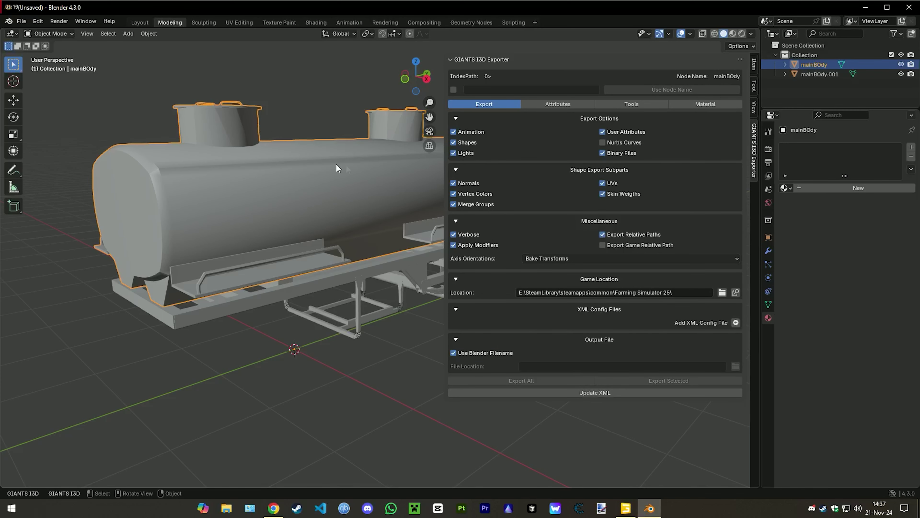
pyautogui.press('Tab')
pyautogui.keyDown('shift'); pyautogui.moveTo(315, 209); pyautogui.dragTo(301, 219, button='middle'); pyautogui.keyUp('shift')
pyautogui.press('Tab')
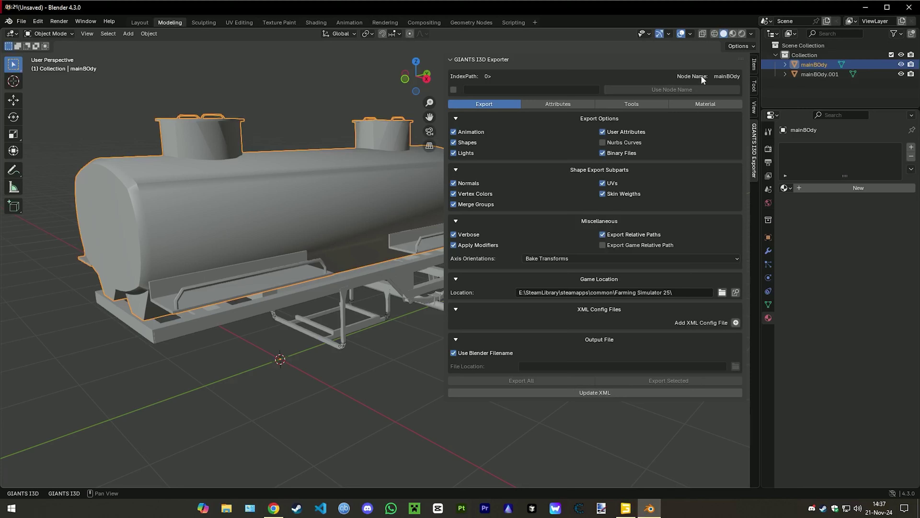
# Auto-detect the shader path, choose vehicleShader.xml, and expand the calibrated template category.
pyautogui.click(692, 103)
pyautogui.click(712, 132)
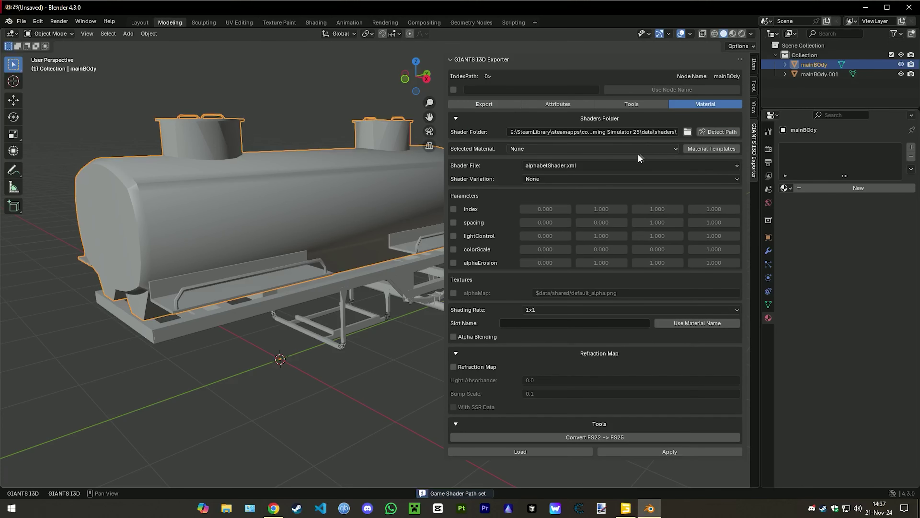
pyautogui.click(627, 165)
pyautogui.click(670, 168)
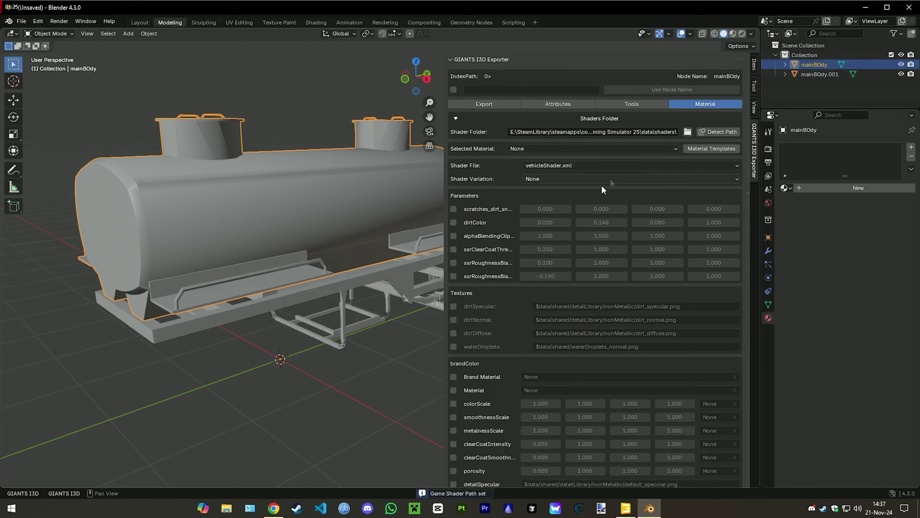
pyautogui.scroll(-4, 513, 285)
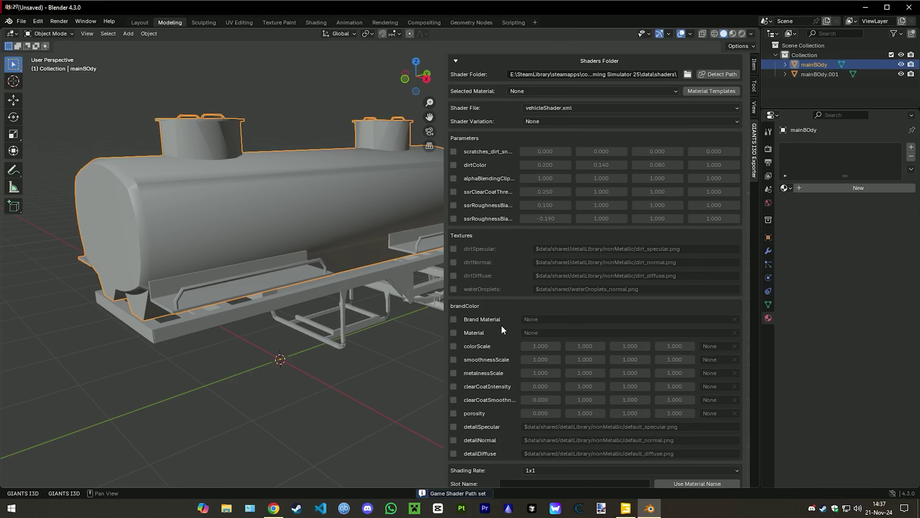
pyautogui.scroll(3, 670, 138)
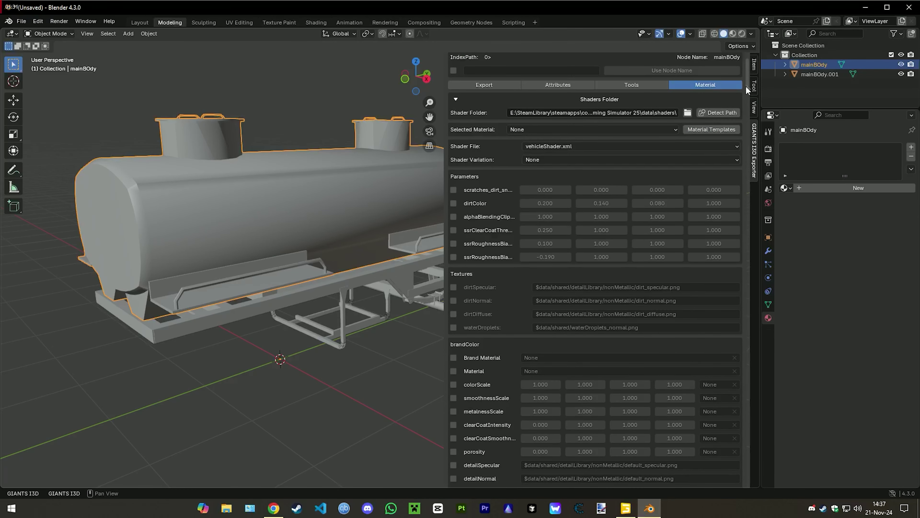
pyautogui.moveTo(746, 85)
pyautogui.mouseDown()
pyautogui.moveTo(741, 145)
pyautogui.moveTo(743, 114)
pyautogui.mouseUp()
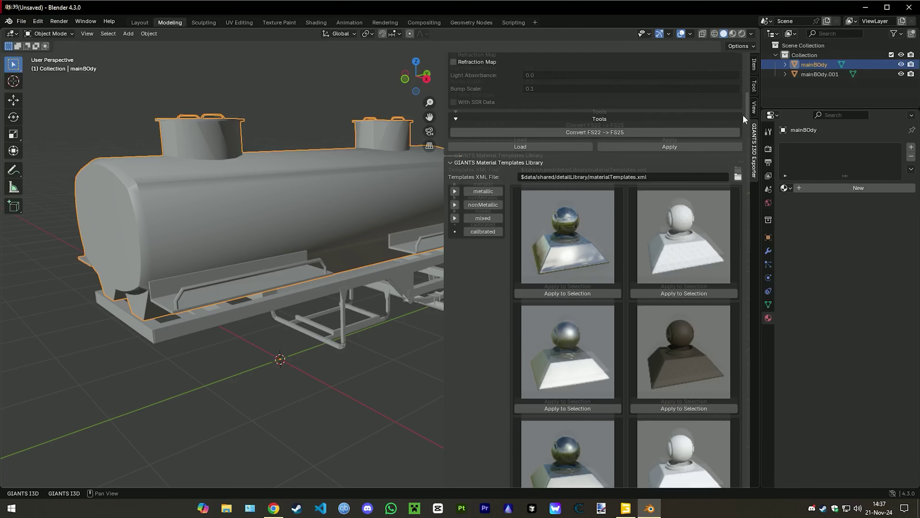
pyautogui.click(497, 276)
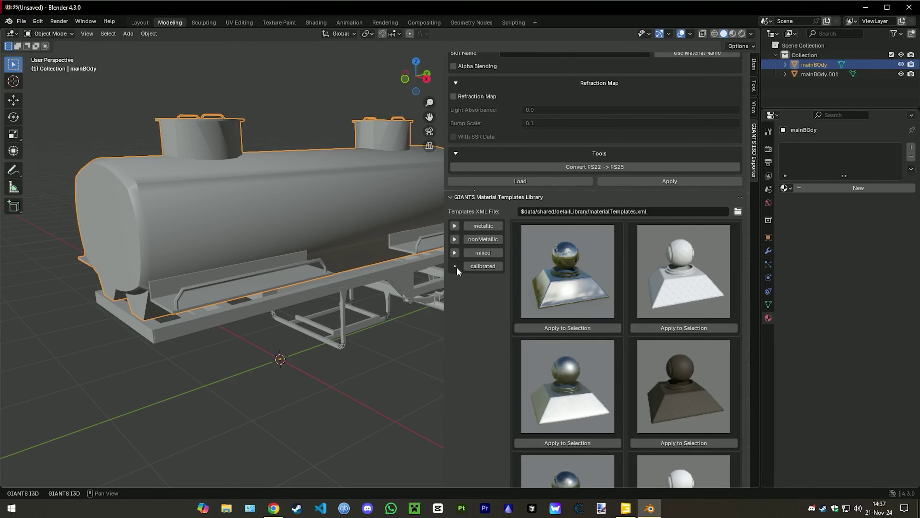
# Apply the first calibrated template to the tank body and set its base colour to orange.
pyautogui.click(477, 265)
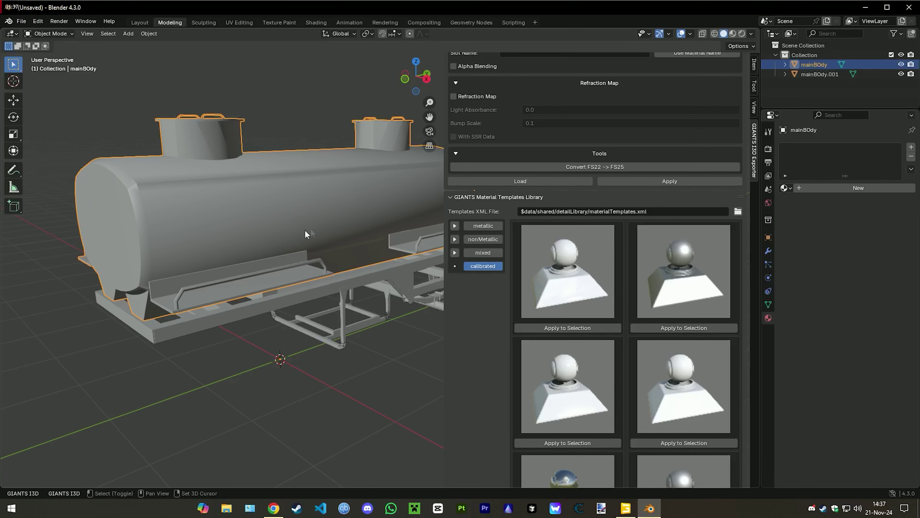
pyautogui.moveTo(305, 230)
pyautogui.mouseDown(button='middle')
pyautogui.moveTo(275, 221)
pyautogui.moveTo(533, 280)
pyautogui.mouseUp(button='middle')
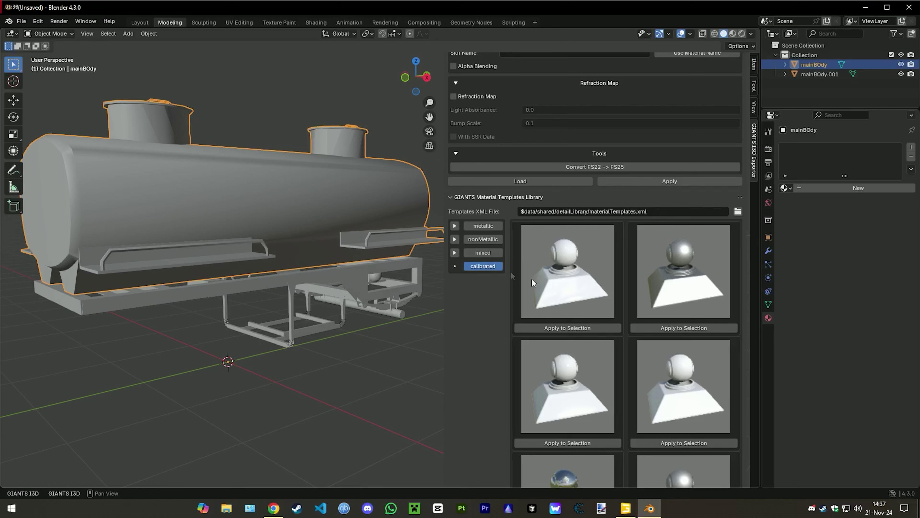
pyautogui.click(576, 328)
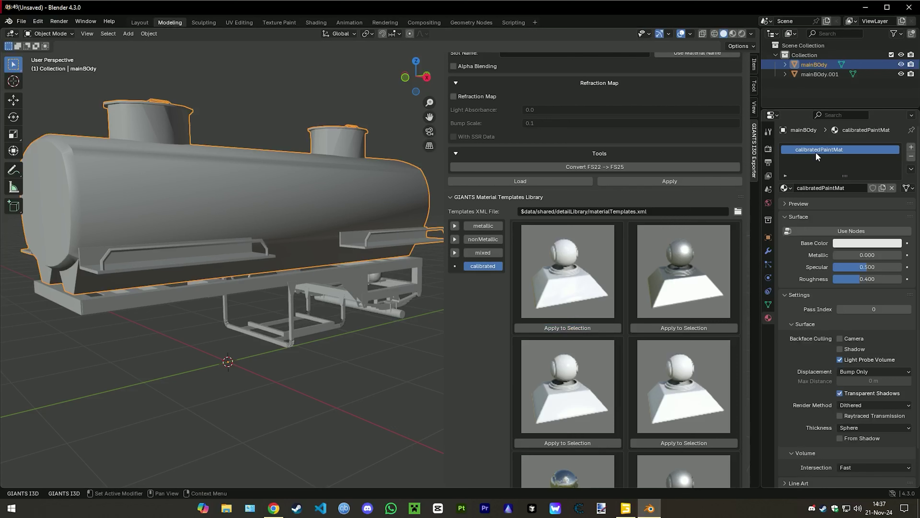
pyautogui.click(848, 243)
pyautogui.moveTo(843, 145)
pyautogui.mouseDown()
pyautogui.moveTo(845, 129)
pyautogui.moveTo(824, 147)
pyautogui.mouseUp()
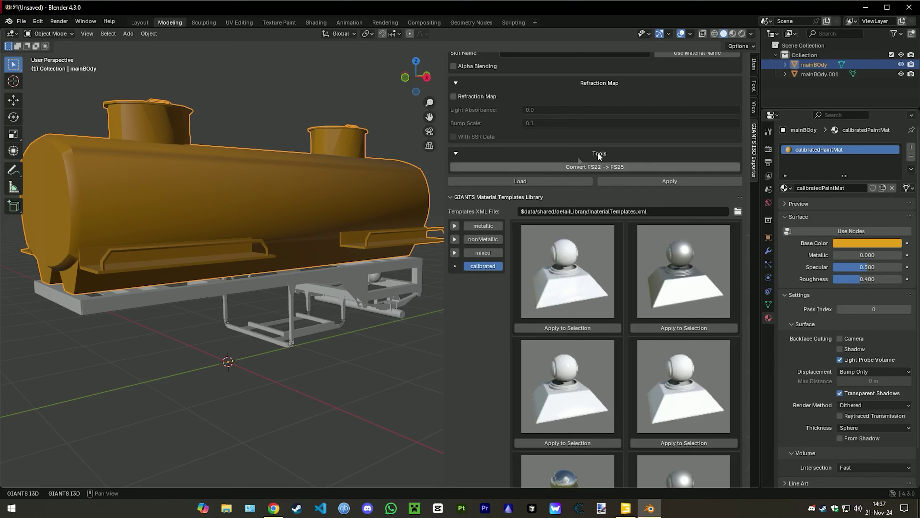
# Name the tank body's material slot calibratedPaintMat.
pyautogui.scroll(2, 670, 149)
pyautogui.scroll(3, 665, 179)
pyautogui.scroll(1, 664, 180)
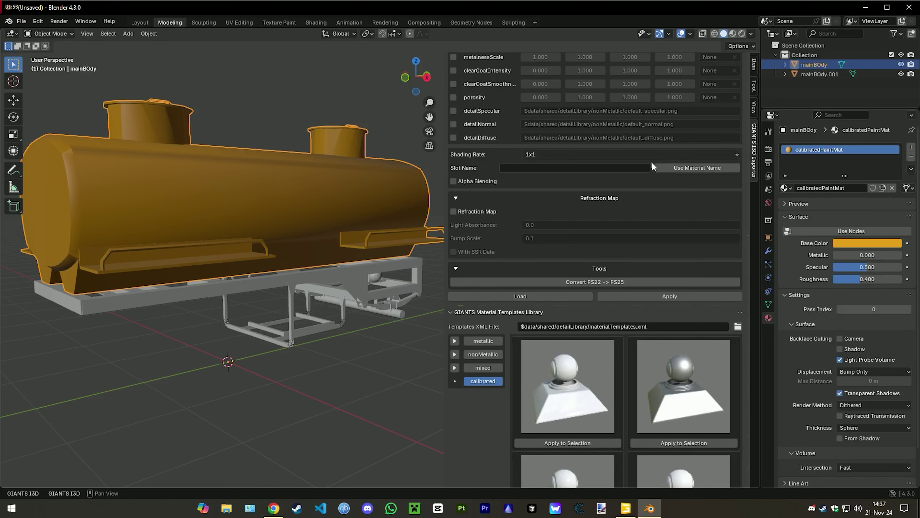
pyautogui.click(680, 168)
pyautogui.scroll(3, 622, 225)
pyautogui.scroll(4, 621, 222)
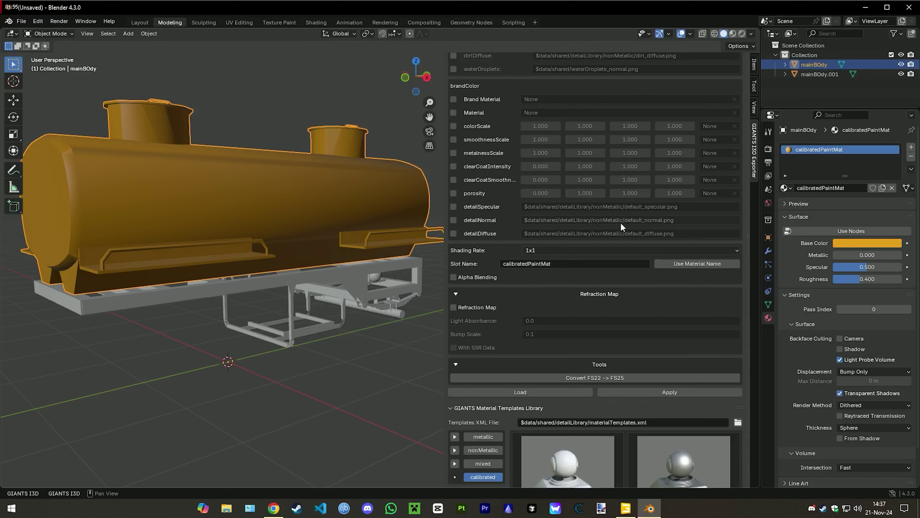
pyautogui.scroll(5, 620, 222)
pyautogui.scroll(4, 590, 201)
pyautogui.scroll(2, 590, 201)
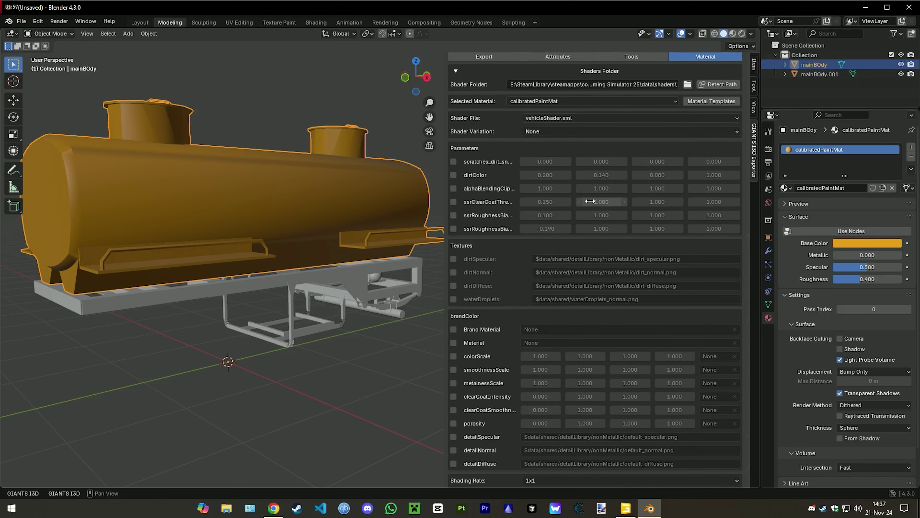
pyautogui.scroll(2, 590, 200)
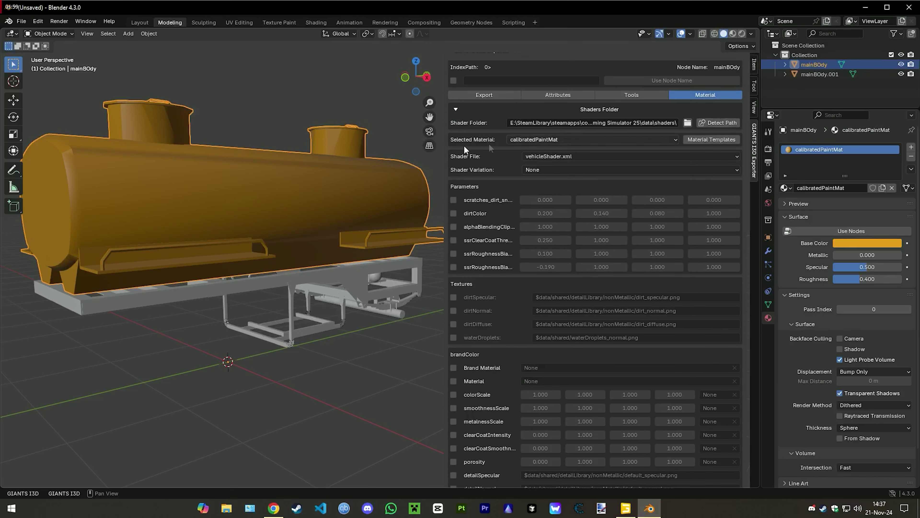
# Select the chassis mainBOdy.001 and apply the calibrated cast-iron template to it.
pyautogui.click(339, 284)
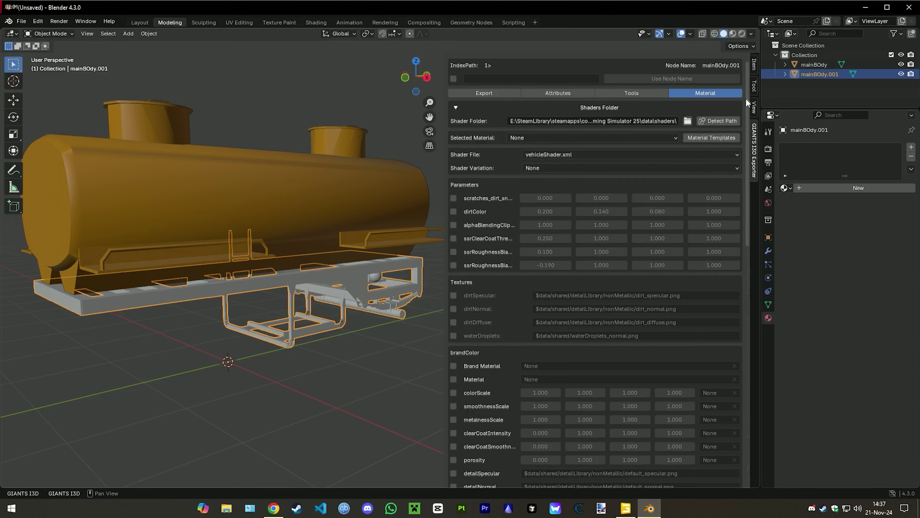
pyautogui.moveTo(745, 98); pyautogui.dragTo(563, 266)
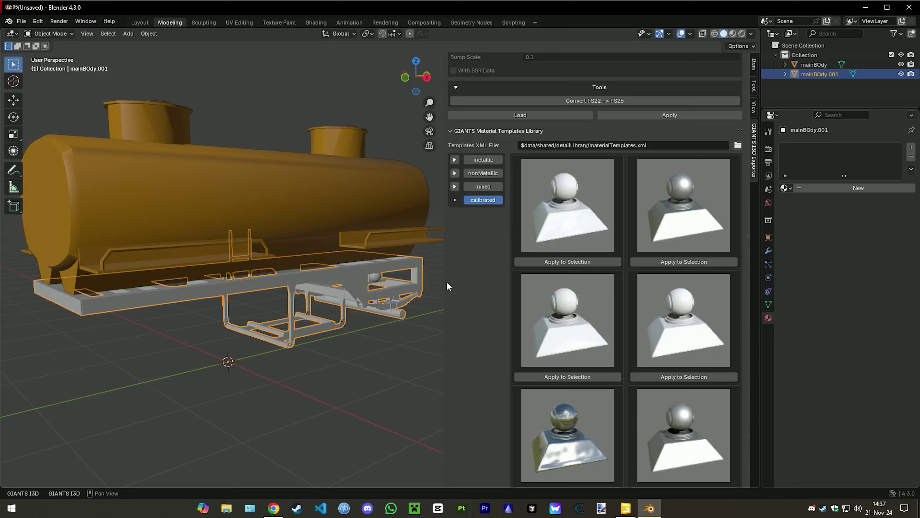
pyautogui.moveTo(446, 281); pyautogui.dragTo(379, 281)
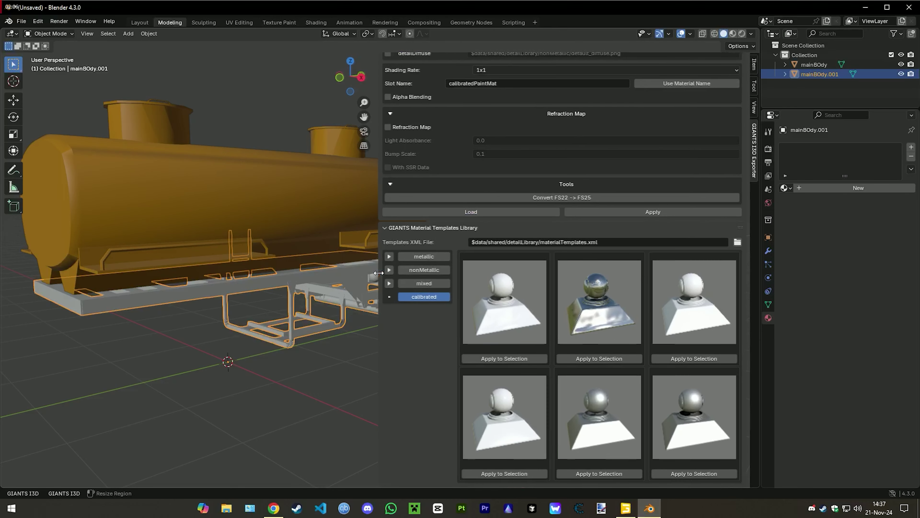
pyautogui.click(670, 358)
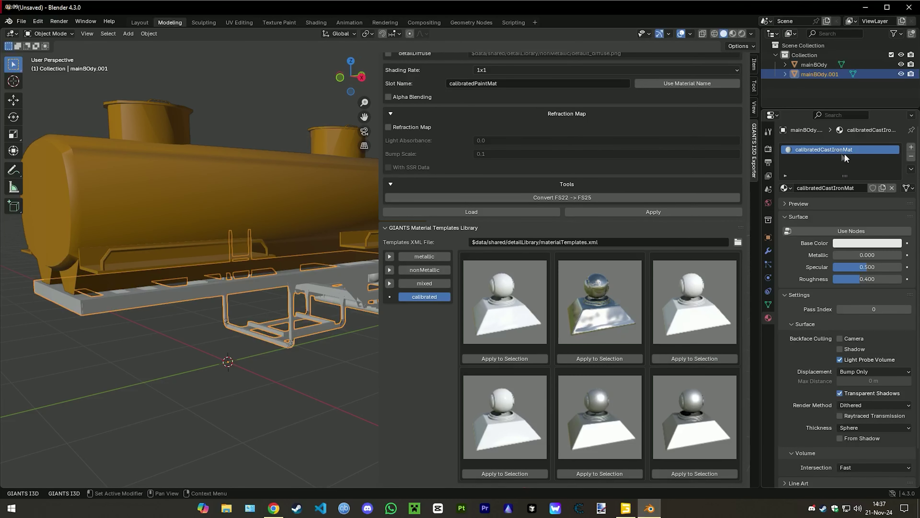
# Darken the chassis base colour and name its slot calibratedCastIronMat.
pyautogui.click(849, 243)
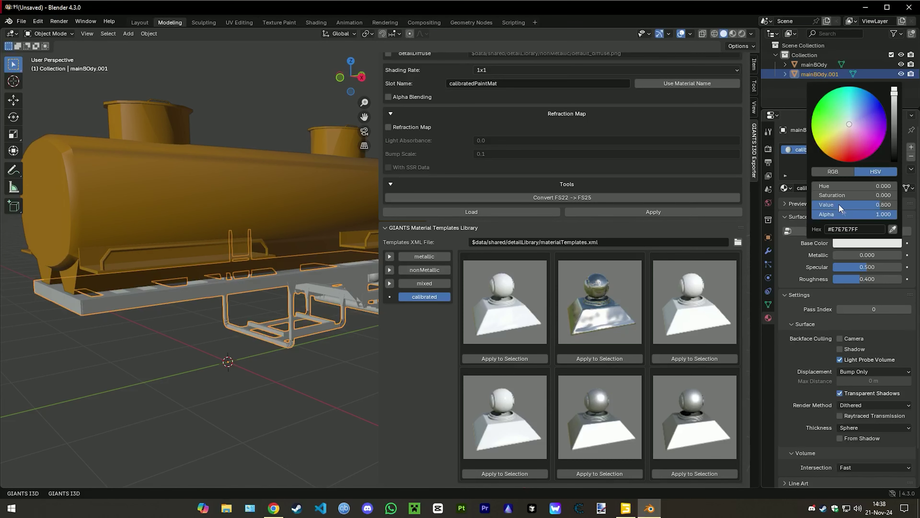
pyautogui.moveTo(893, 131); pyautogui.dragTo(894, 160)
pyautogui.press('g')
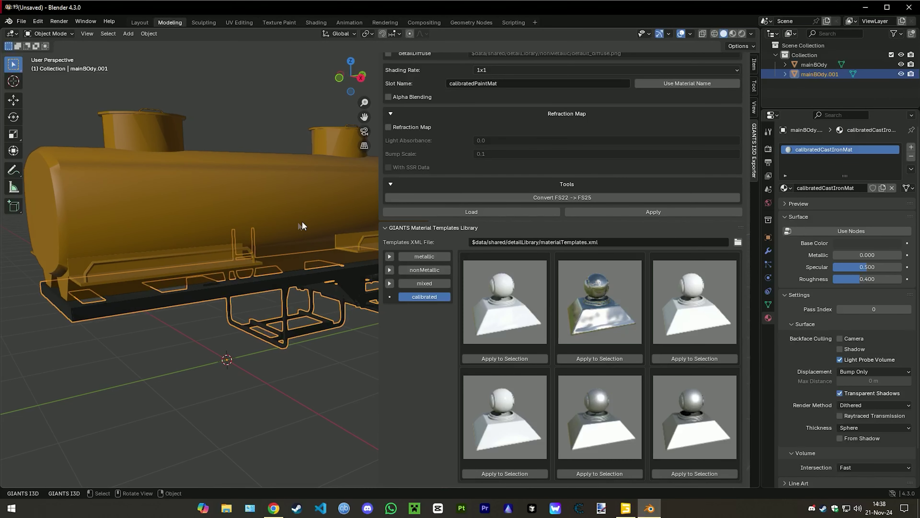
pyautogui.moveTo(281, 206); pyautogui.dragTo(290, 208, button='middle')
pyautogui.scroll(4, 680, 145)
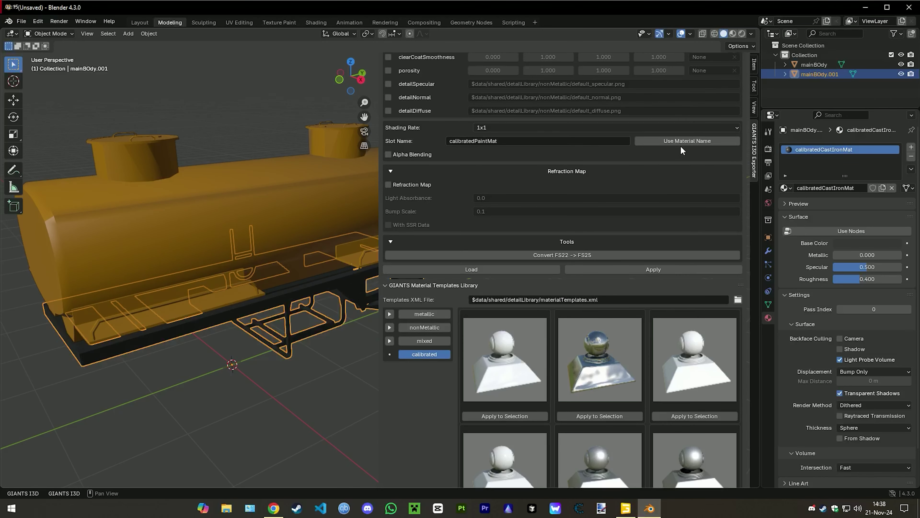
pyautogui.click(681, 141)
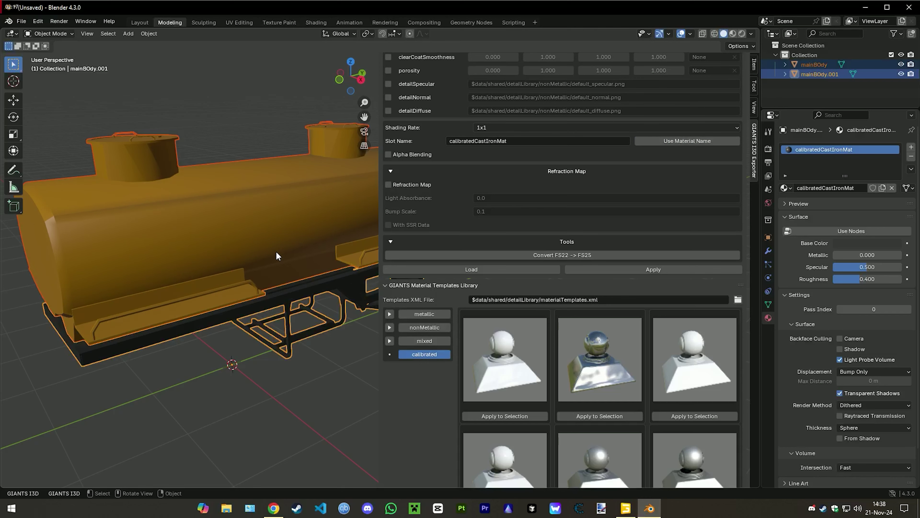
# Join the tank and chassis into one object, mainBOdy.001, and enter Edit Mode.
pyautogui.hotkey('alt', 'a')
pyautogui.press('a')
pyautogui.hotkey('ctrl', 'j')
pyautogui.press('KP_Decimal')
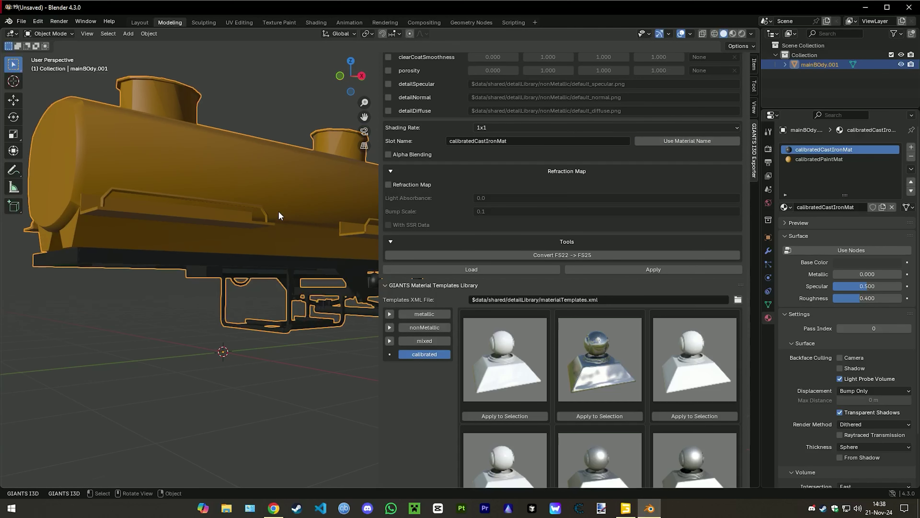
pyautogui.press('Tab')
pyautogui.press('Tab')
pyautogui.press('Tab')
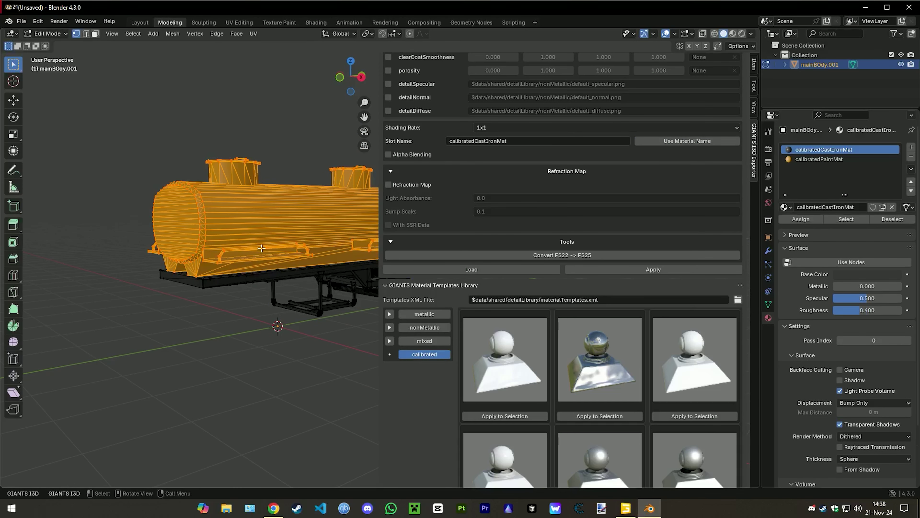
pyautogui.press('Tab')
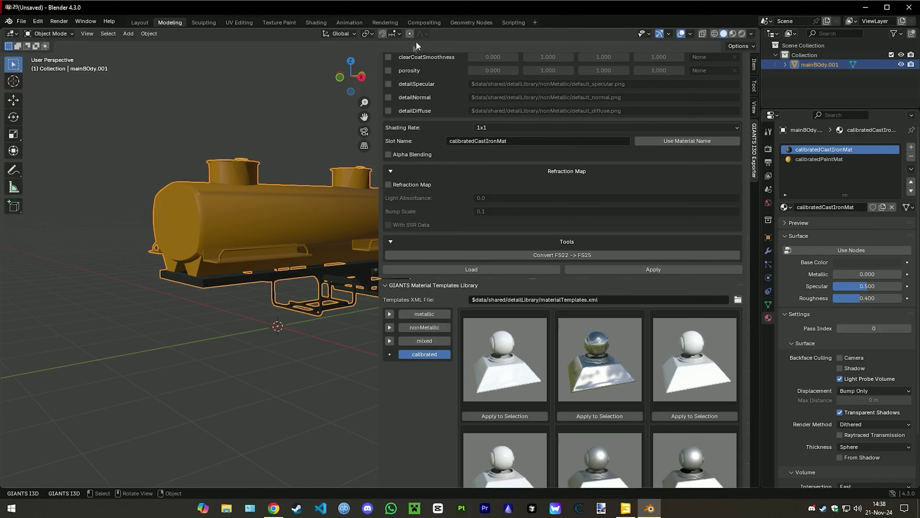
# Scroll the GIANTS I3D Exporter panel up to the top.
pyautogui.scroll(2, 470, 156)
pyautogui.scroll(3, 469, 152)
pyautogui.scroll(2, 499, 154)
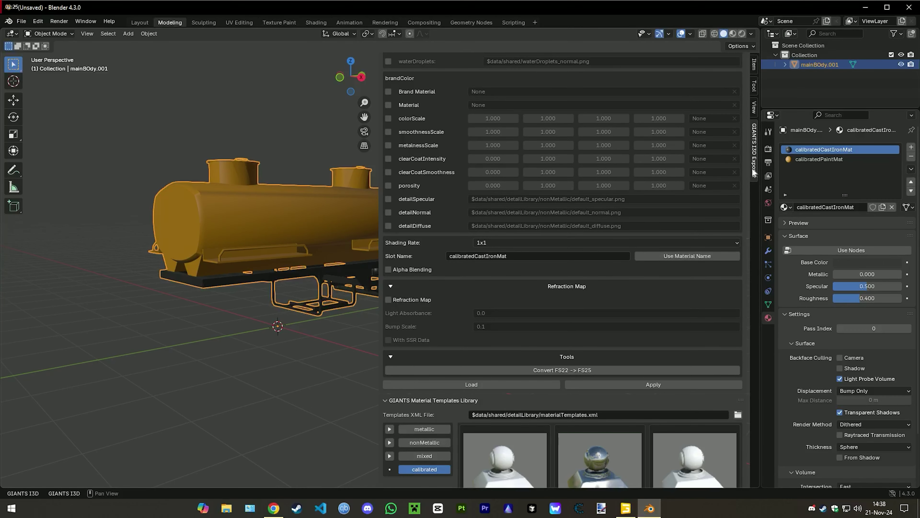
pyautogui.scroll(10, 749, 219)
# In the exporter's Export settings, turn off Use Blender Filename and set the file location to the Desktop.
pyautogui.click(424, 104)
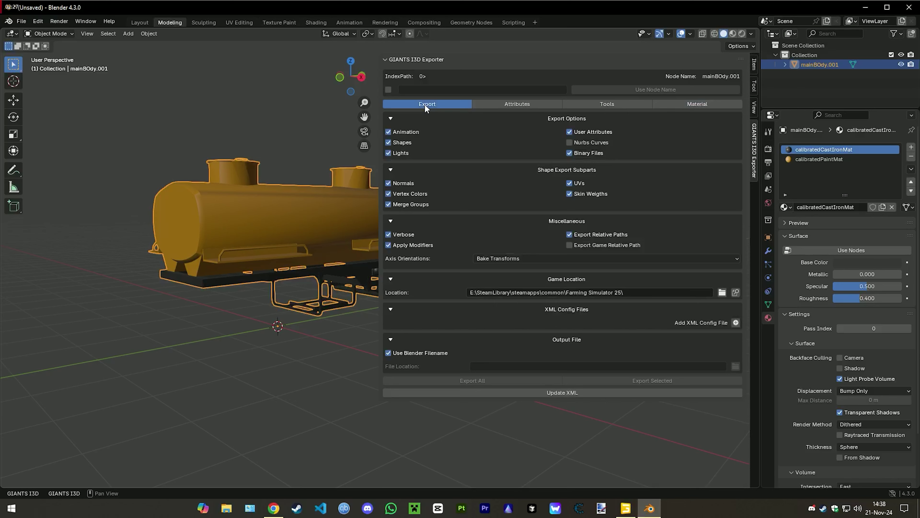
pyautogui.click(389, 352)
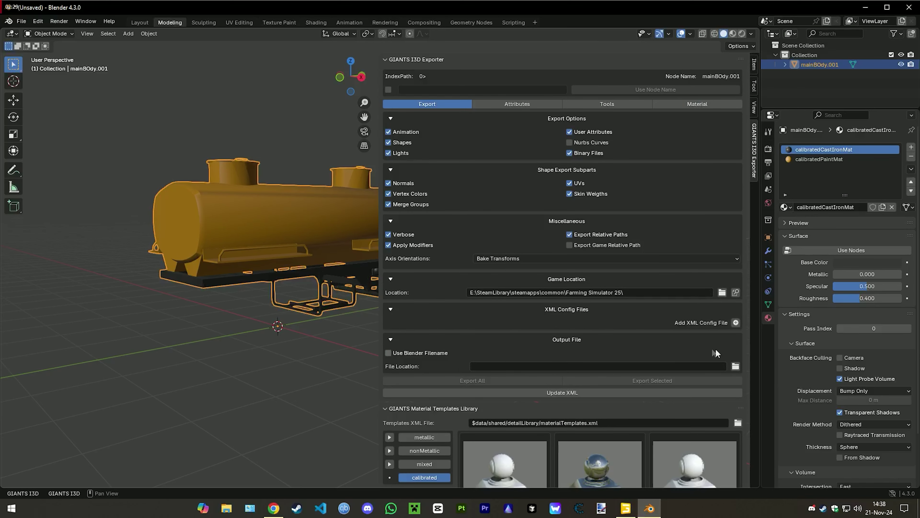
pyautogui.click(736, 366)
pyautogui.click(241, 177)
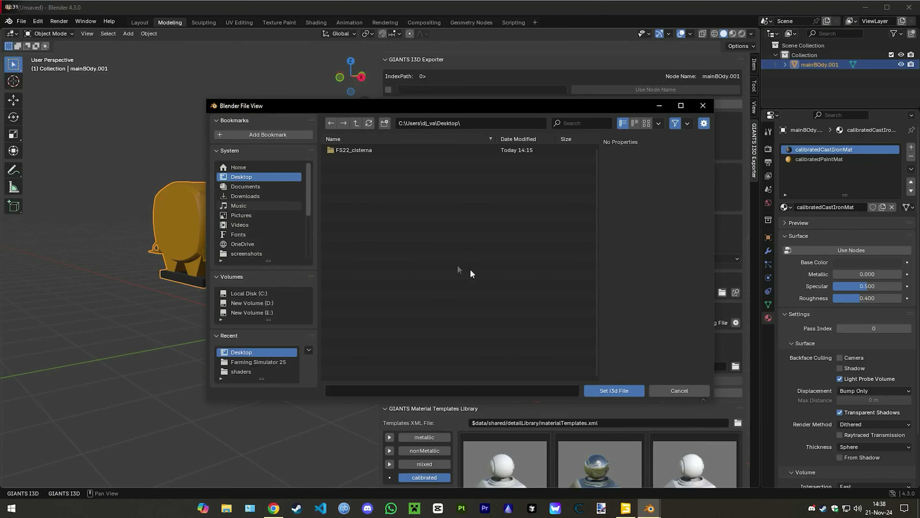
pyautogui.click(625, 393)
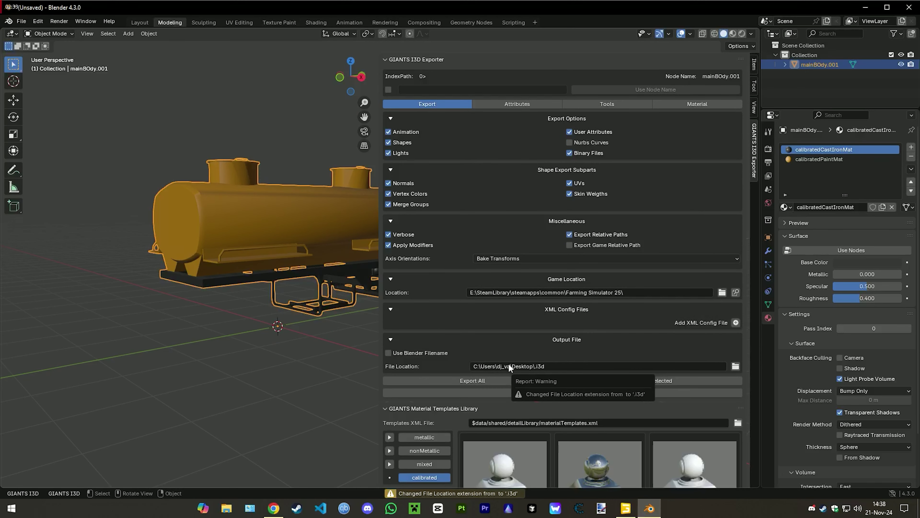
# Export all to the i3d file, then minimize Blender to return to GIANTS Editor.
pyautogui.click(497, 355)
pyautogui.click(438, 352)
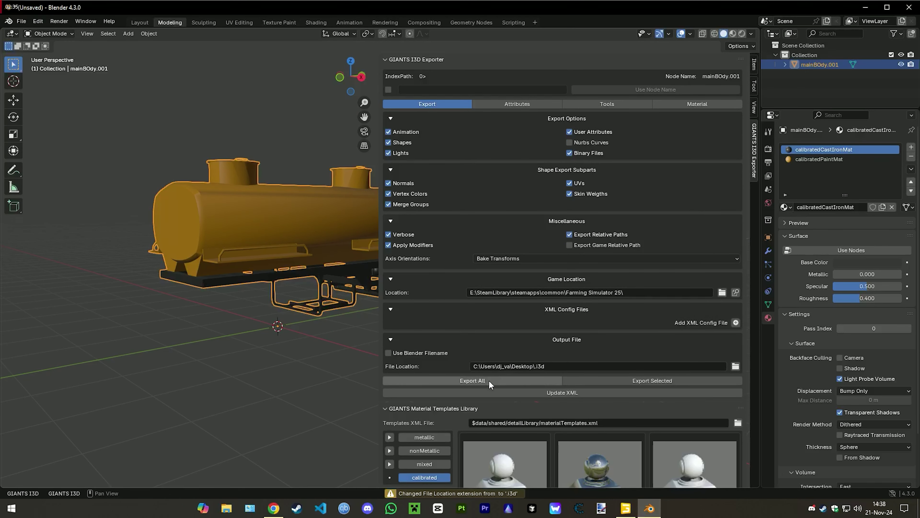
pyautogui.click(488, 380)
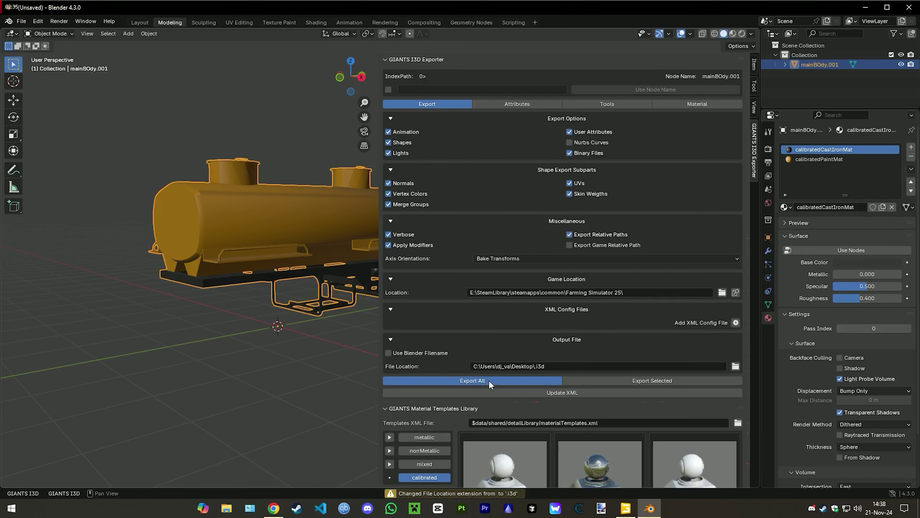
pyautogui.click(866, 7)
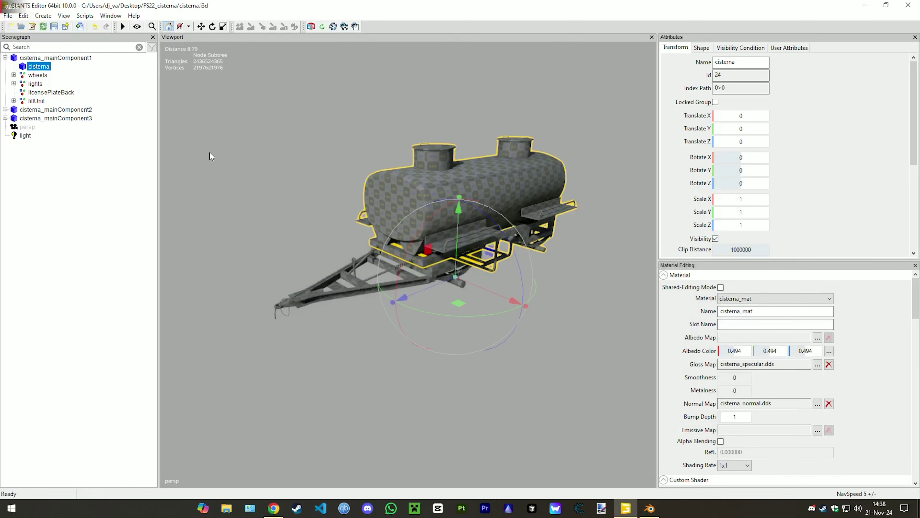
# Import the exported tank body i3d file into the scene.
pyautogui.click(75, 29)
pyautogui.doubleClick(185, 100)
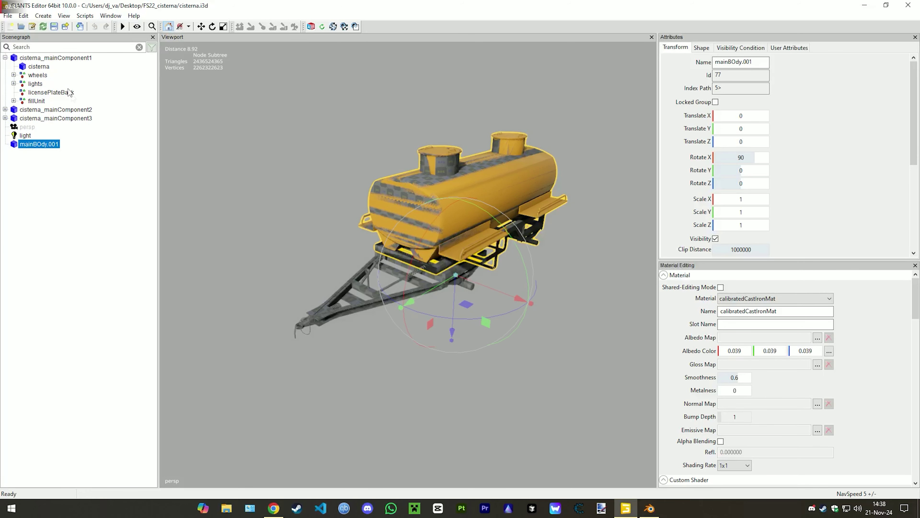
pyautogui.press('Delete')
pyautogui.hotkey('ctrl', 'z')
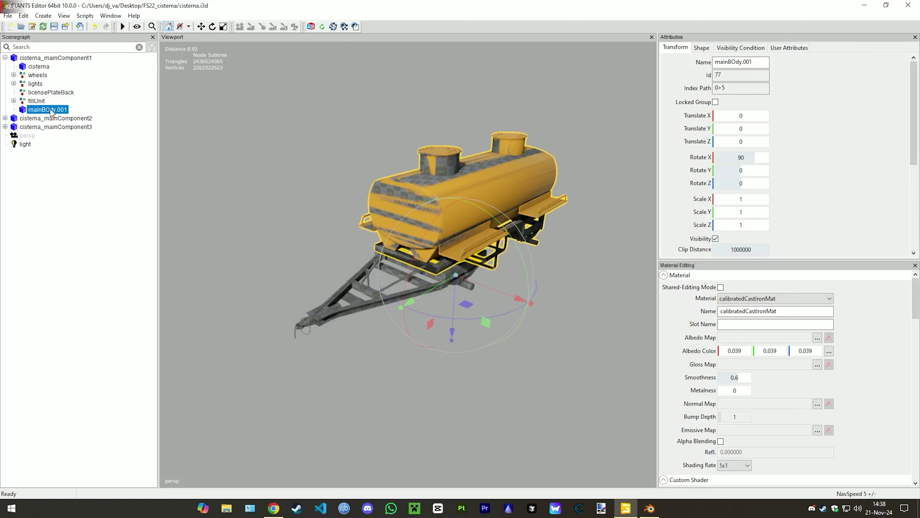
# Move mainBOdy.001 into cisterna_mainComponent1 beside the old cisterna mesh.
pyautogui.moveTo(51, 112); pyautogui.dragTo(54, 58)
pyautogui.click(40, 66)
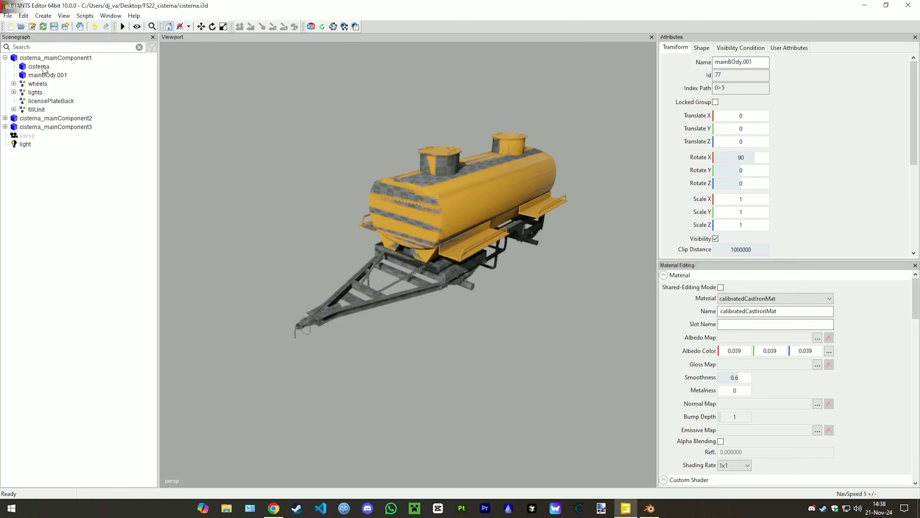
pyautogui.press('Escape')
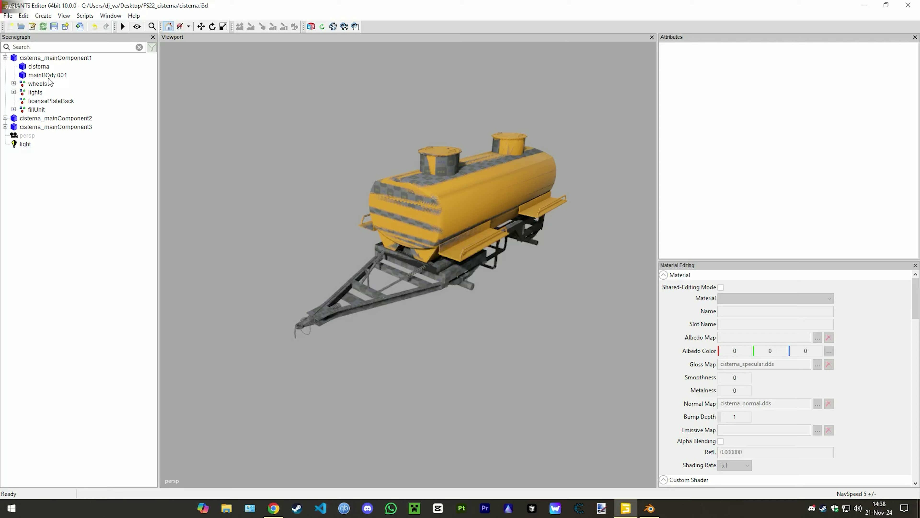
pyautogui.rightClick(48, 75)
pyautogui.click(47, 76)
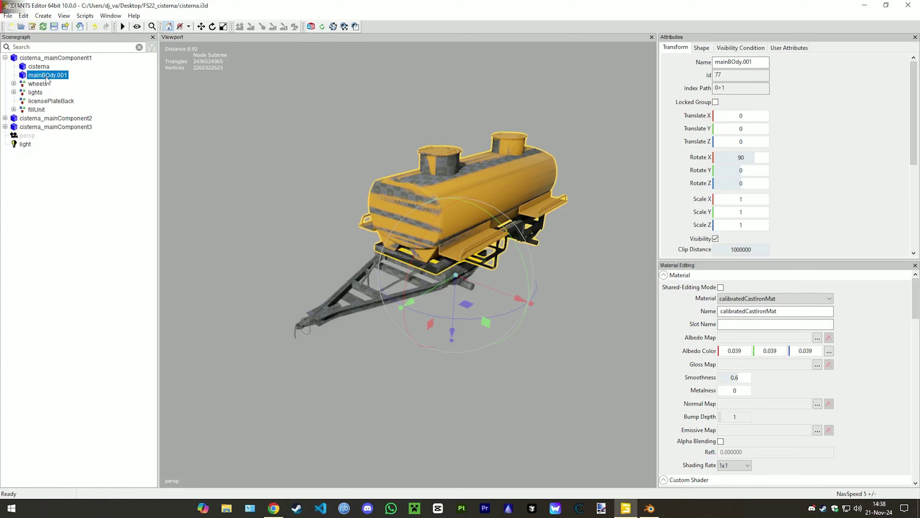
pyautogui.rightClick(46, 78)
pyautogui.click(87, 160)
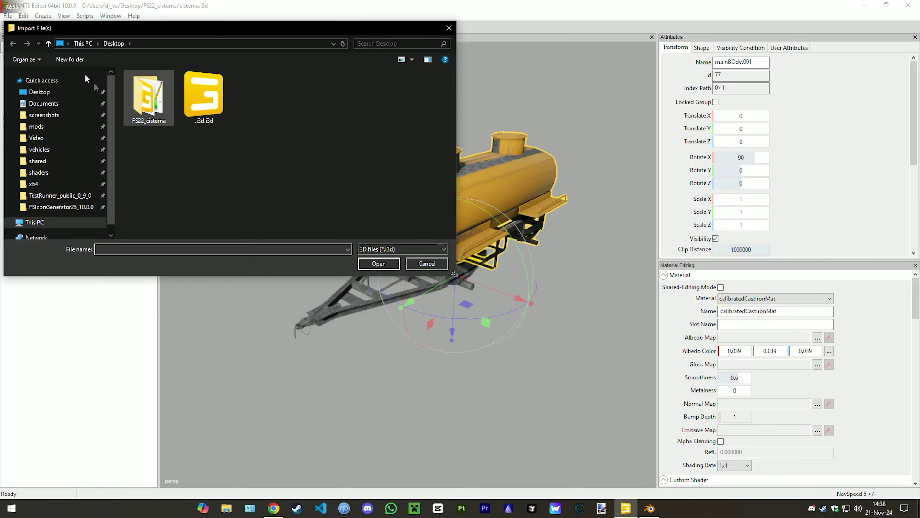
# Freeze mainBOdy.001's rotation so Rotate X reads 0.
pyautogui.press('Escape')
pyautogui.rightClick(51, 75)
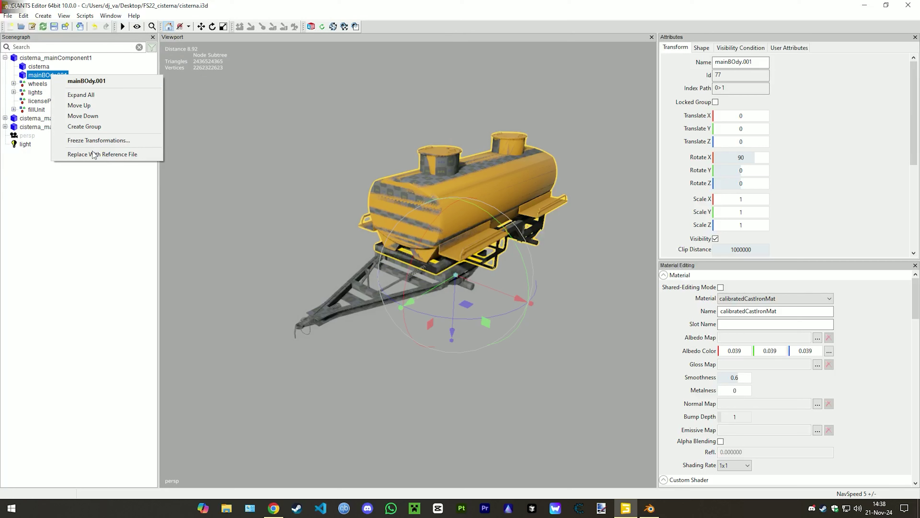
pyautogui.click(90, 142)
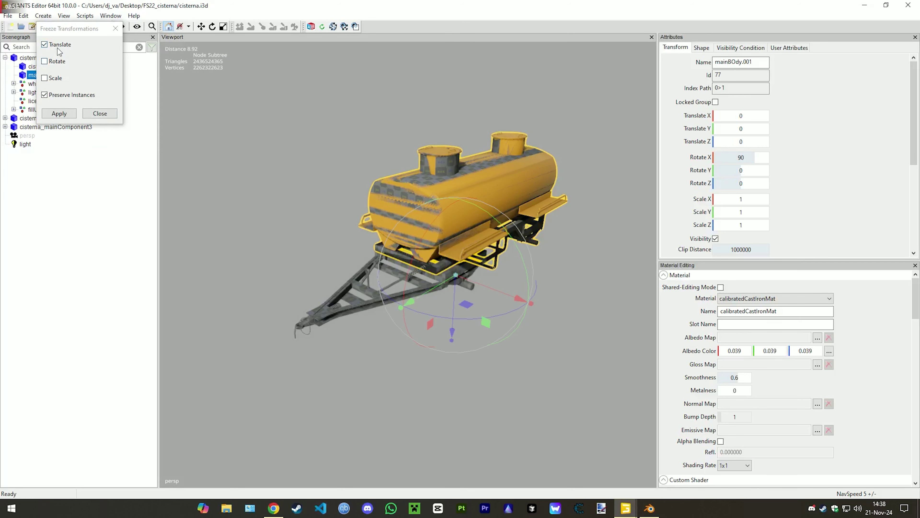
pyautogui.click(57, 62)
pyautogui.click(59, 113)
pyautogui.click(100, 113)
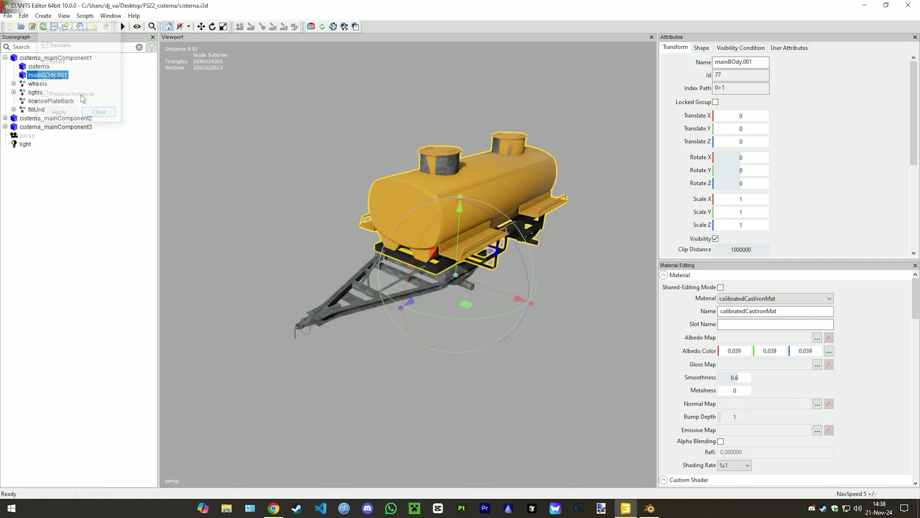
# Delete the old cisterna mesh and review mainBOdy.001's shape properties.
pyautogui.click(46, 67)
pyautogui.press('Delete')
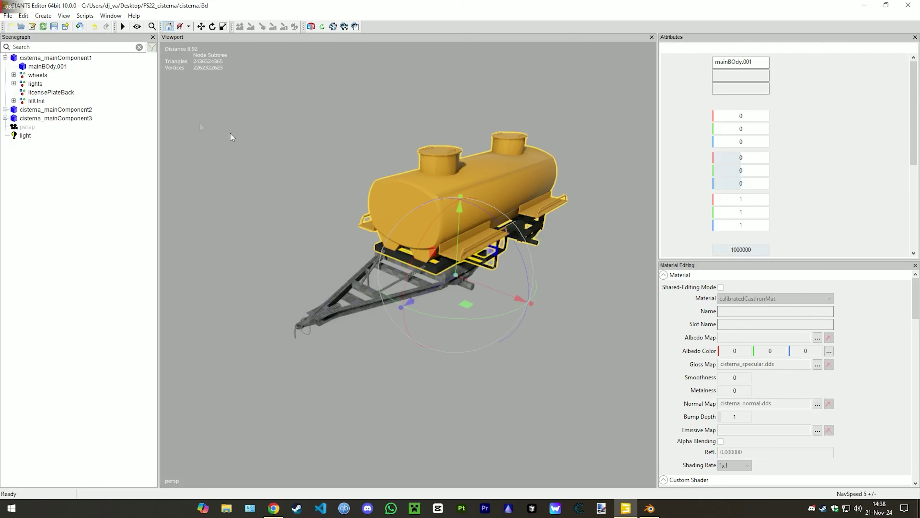
pyautogui.scroll(3, 374, 179)
pyautogui.click(702, 48)
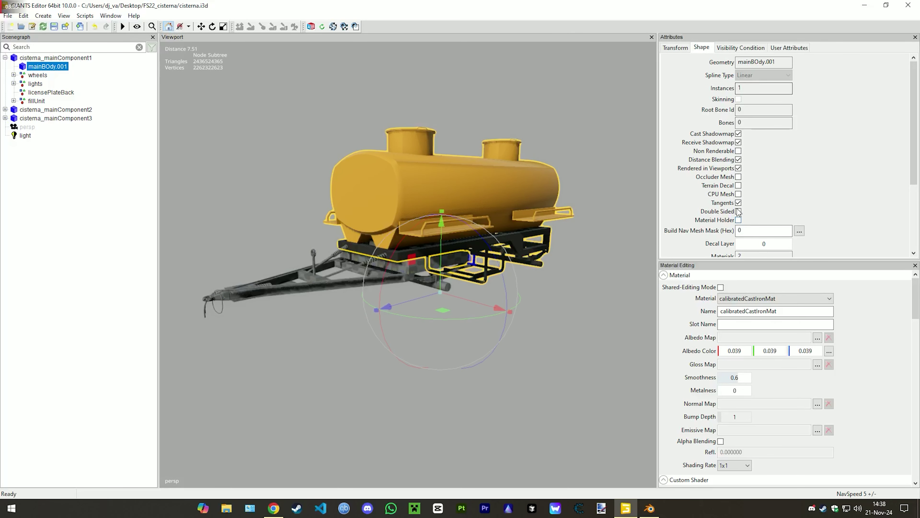
pyautogui.click(739, 211)
pyautogui.click(738, 211)
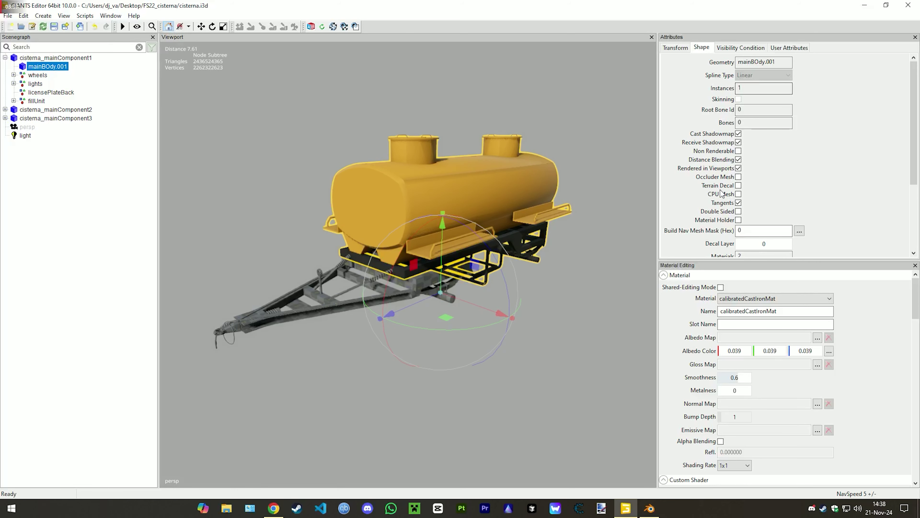
# Assign cisterna_specular.dds as calibratedCastIronMat's gloss map.
pyautogui.click(679, 51)
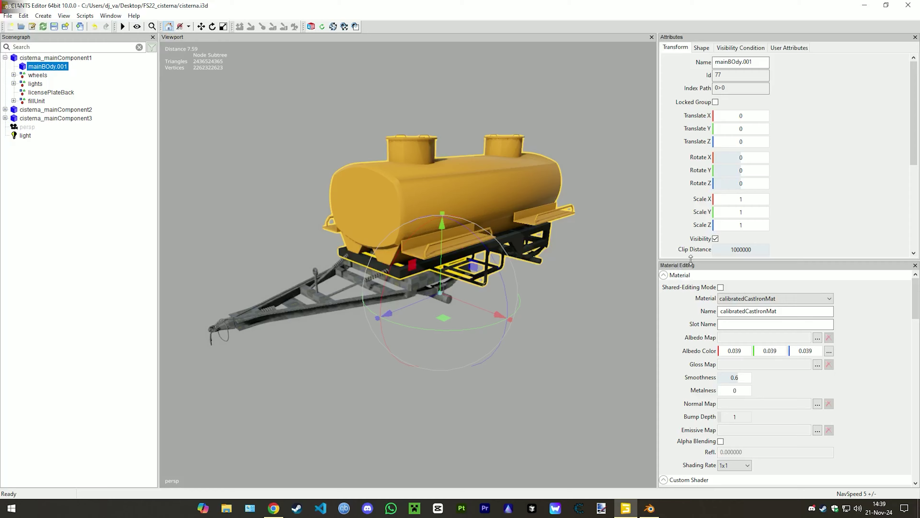
pyautogui.moveTo(691, 259); pyautogui.dragTo(692, 130)
pyautogui.click(817, 234)
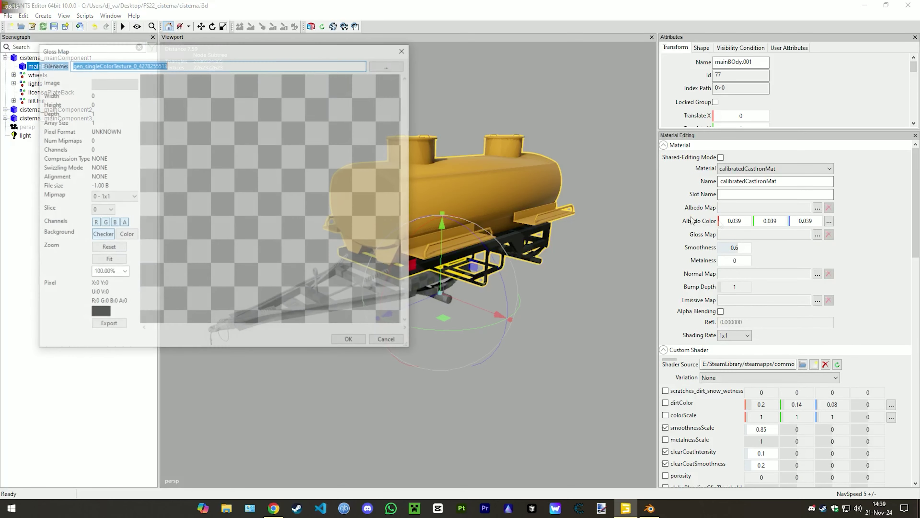
pyautogui.click(389, 64)
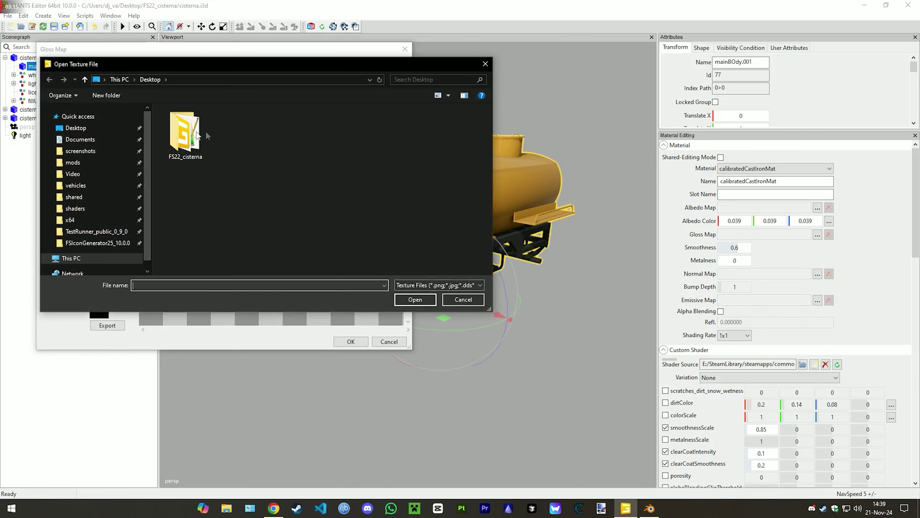
pyautogui.click(229, 126)
pyautogui.doubleClick(229, 127)
pyautogui.press('Return')
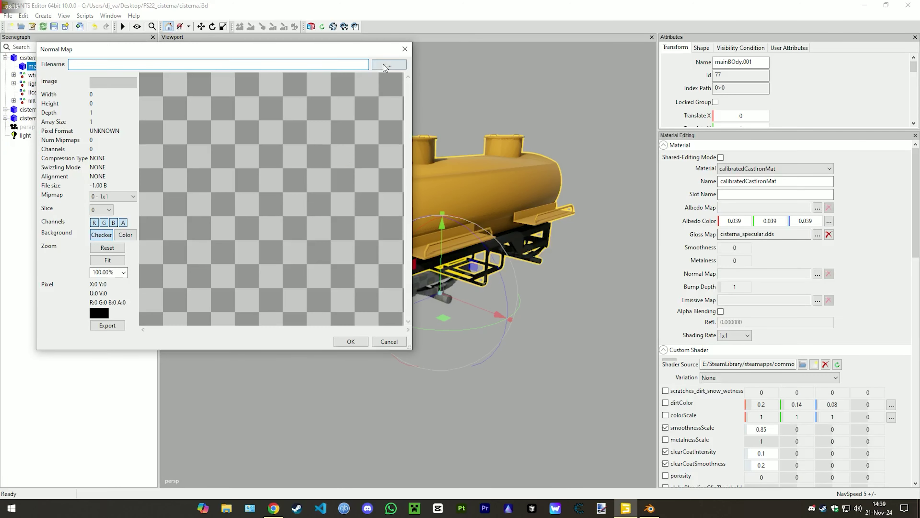
# Assign cisterna_normal.dds as calibratedCastIronMat's normal map.
pyautogui.click(389, 64)
pyautogui.doubleClick(197, 137)
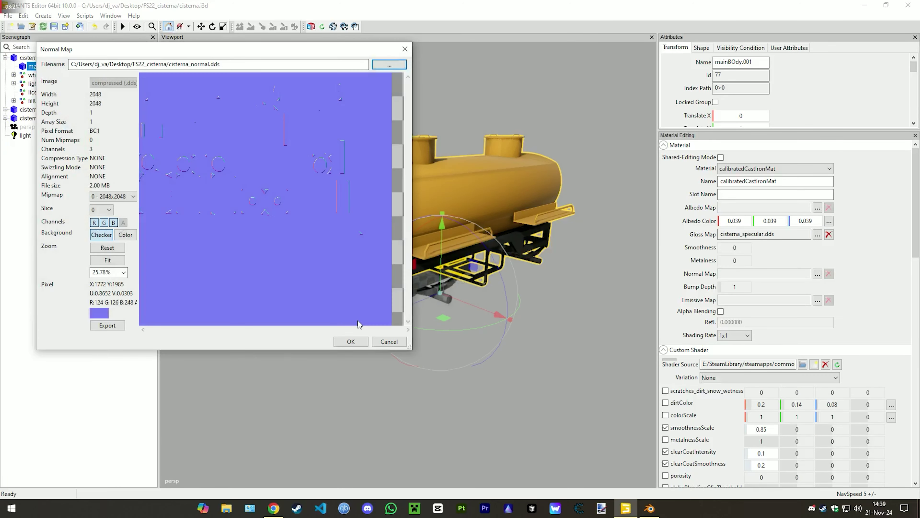
pyautogui.click(350, 341)
pyautogui.scroll(3, 416, 272)
# Switch to calibratedPaintMat and set its gloss map to cisterna_specular.dds.
pyautogui.click(757, 171)
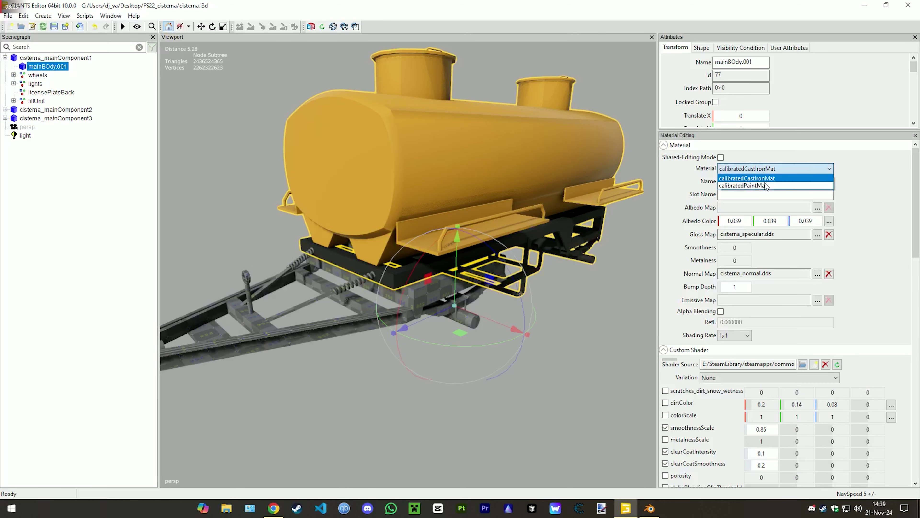
pyautogui.click(763, 184)
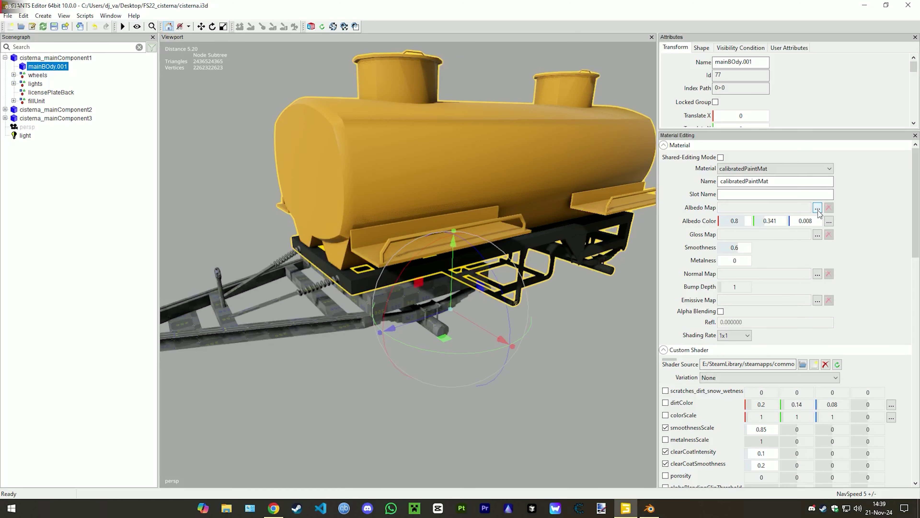
pyautogui.click(817, 235)
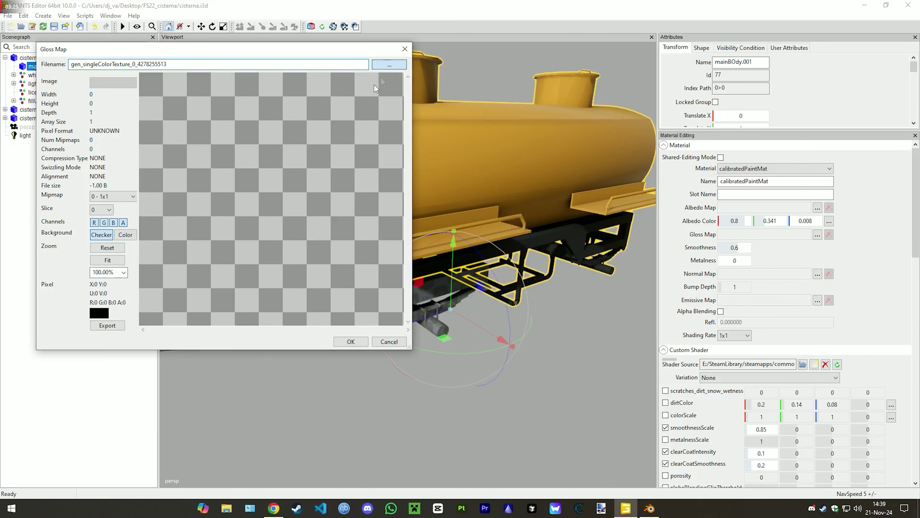
pyautogui.click(389, 65)
pyautogui.doubleClick(242, 122)
pyautogui.click(351, 343)
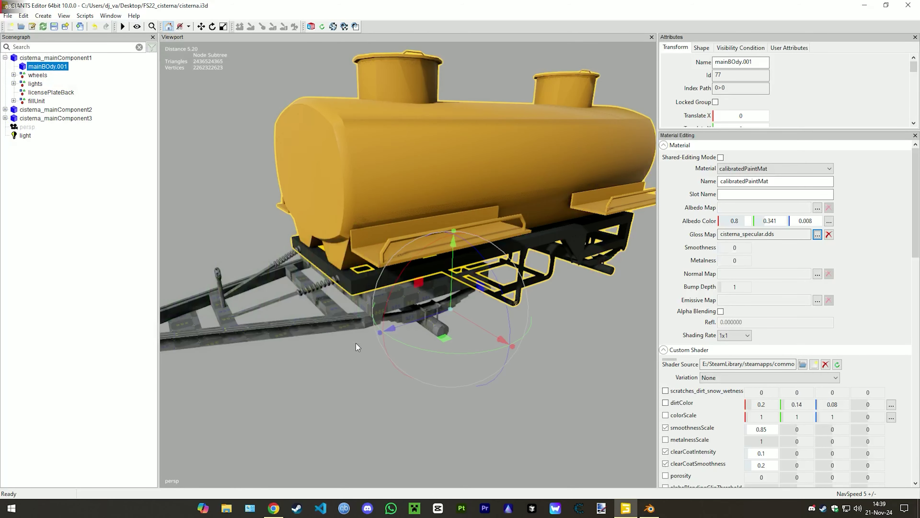
# Set calibratedPaintMat's normal map to cisterna_normal.dds.
pyautogui.click(817, 274)
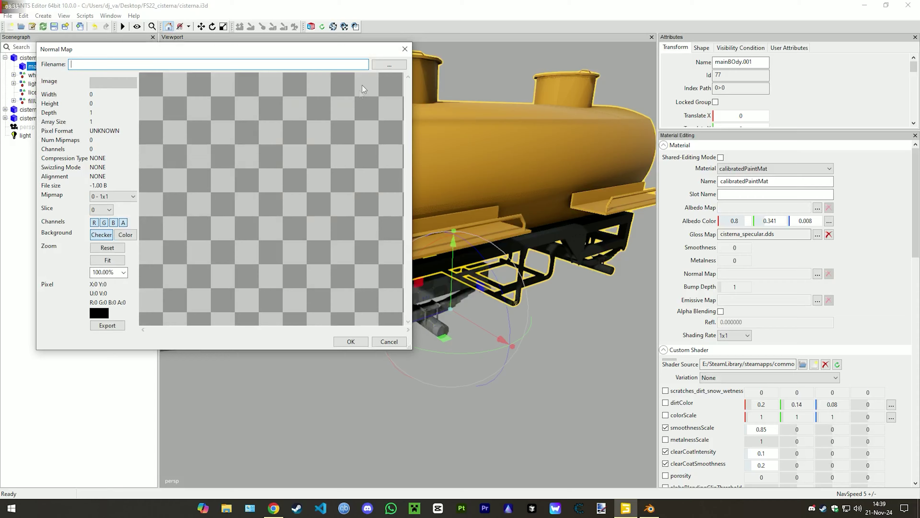
pyautogui.click(389, 64)
pyautogui.click(175, 113)
pyautogui.click(413, 298)
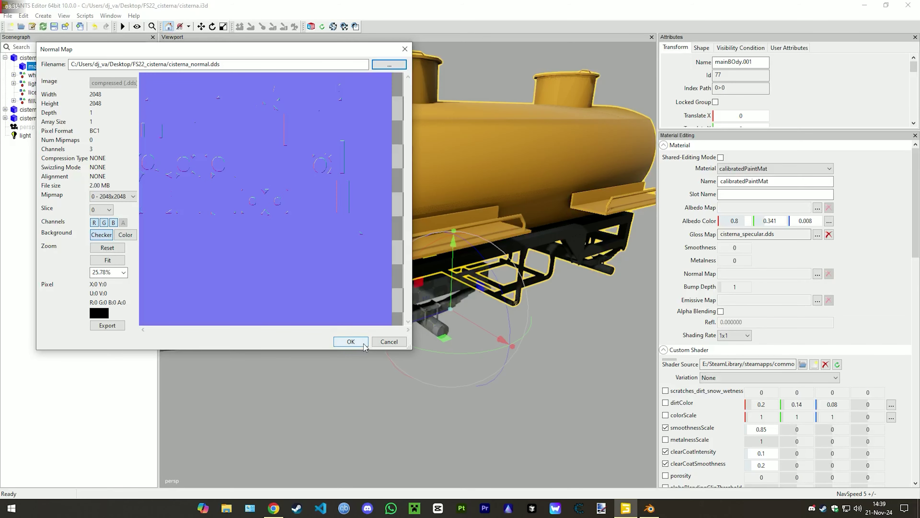
pyautogui.click(350, 341)
pyautogui.scroll(-5, 721, 261)
pyautogui.scroll(4, 731, 209)
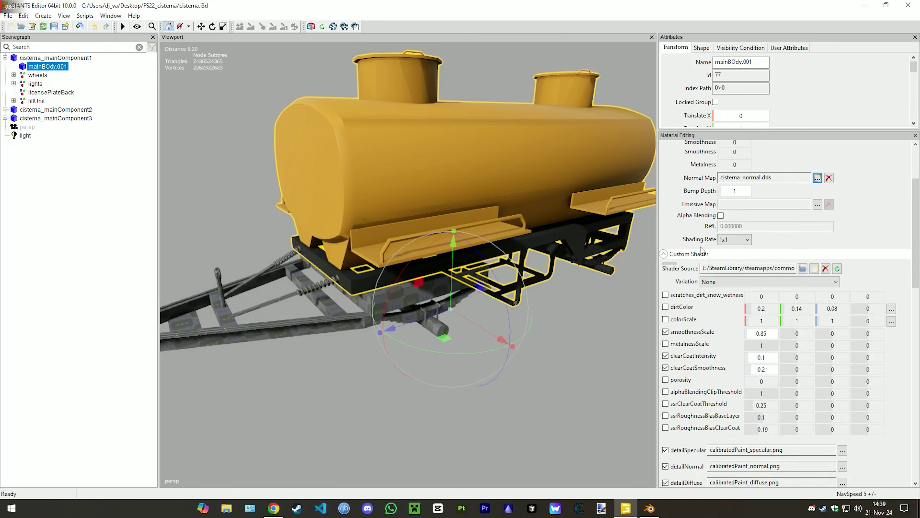
pyautogui.scroll(2, 731, 209)
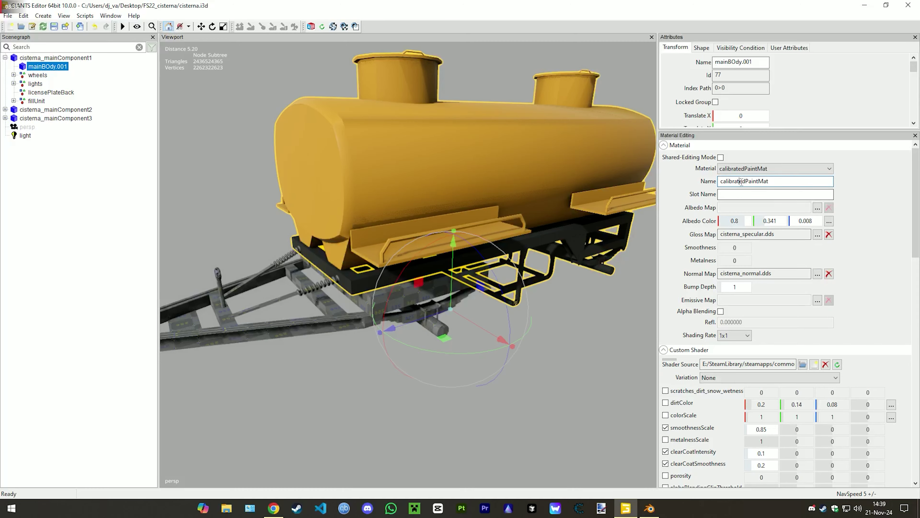
# Keep calibratedPaintMat and set its shader variation to None.
pyautogui.click(743, 169)
pyautogui.click(744, 177)
pyautogui.scroll(3, 473, 236)
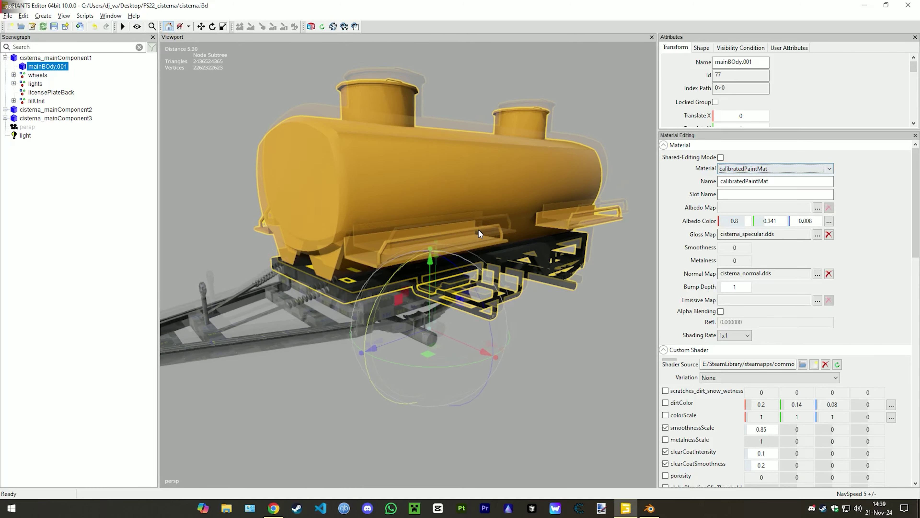
pyautogui.scroll(-2, 707, 331)
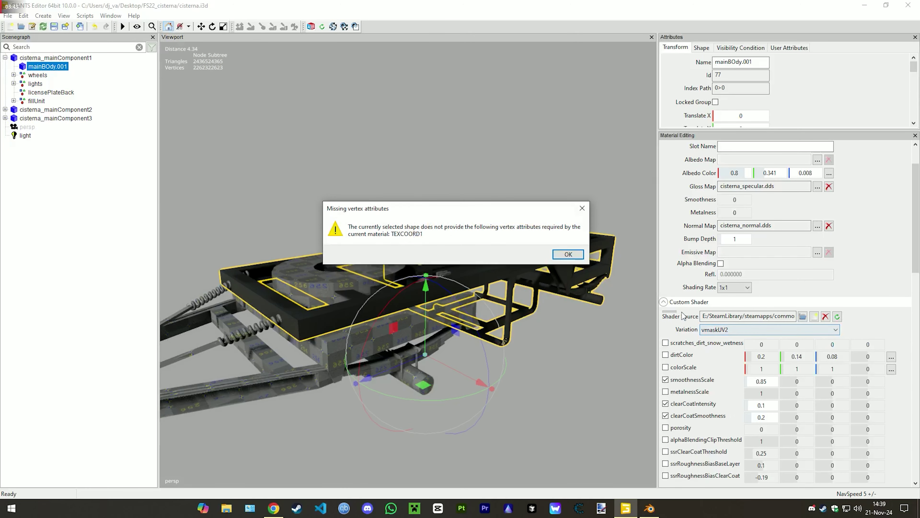
pyautogui.press('Return')
pyautogui.click(731, 329)
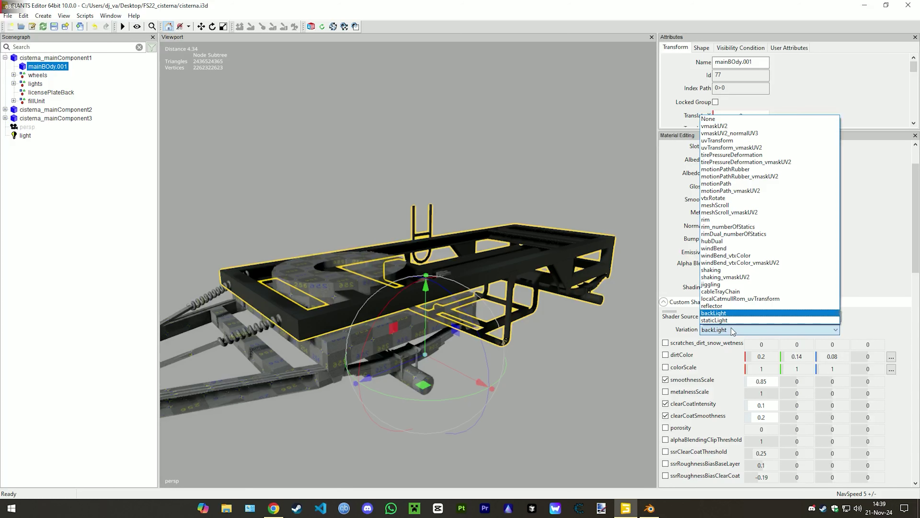
pyautogui.click(708, 119)
# Enable scratches_dirt_snow_wetness with full scratches, boost red colorScale for orange, lower dirt slightly.
pyautogui.scroll(-3, 715, 265)
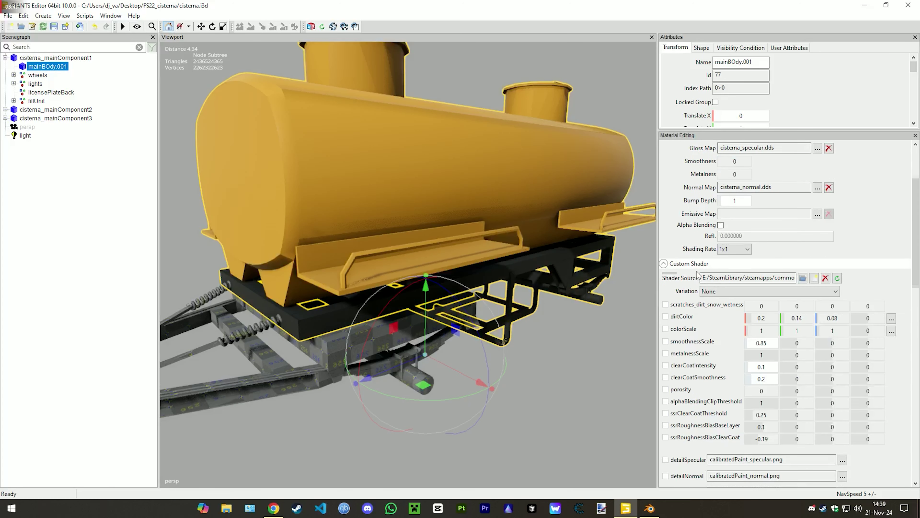
pyautogui.click(667, 247)
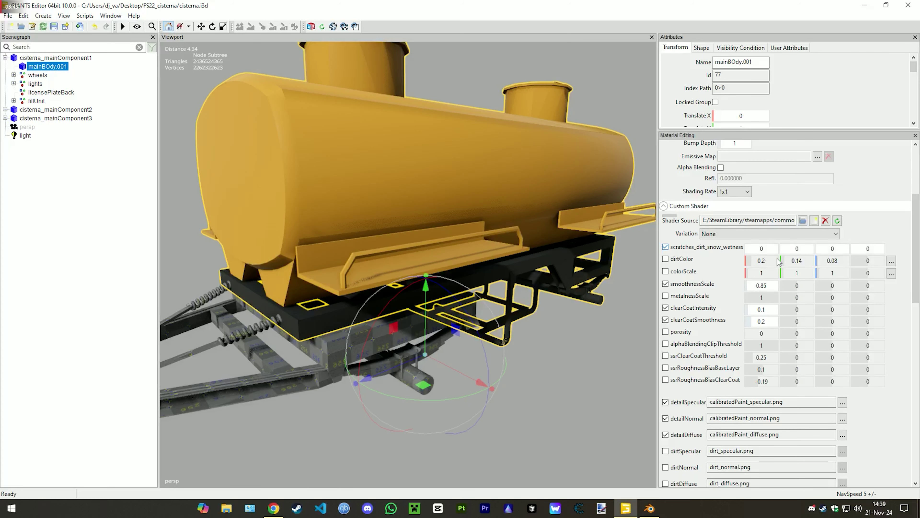
pyautogui.moveTo(767, 250); pyautogui.dragTo(830, 248)
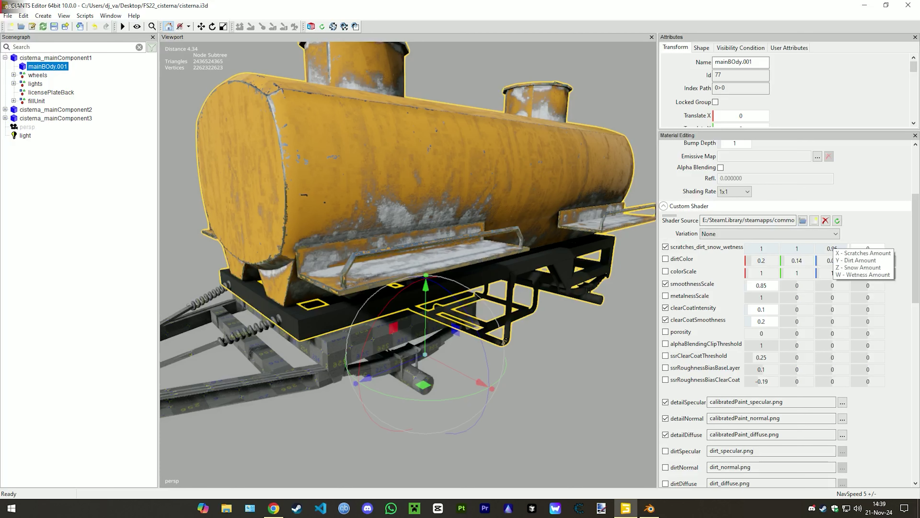
pyautogui.scroll(-3, 670, 321)
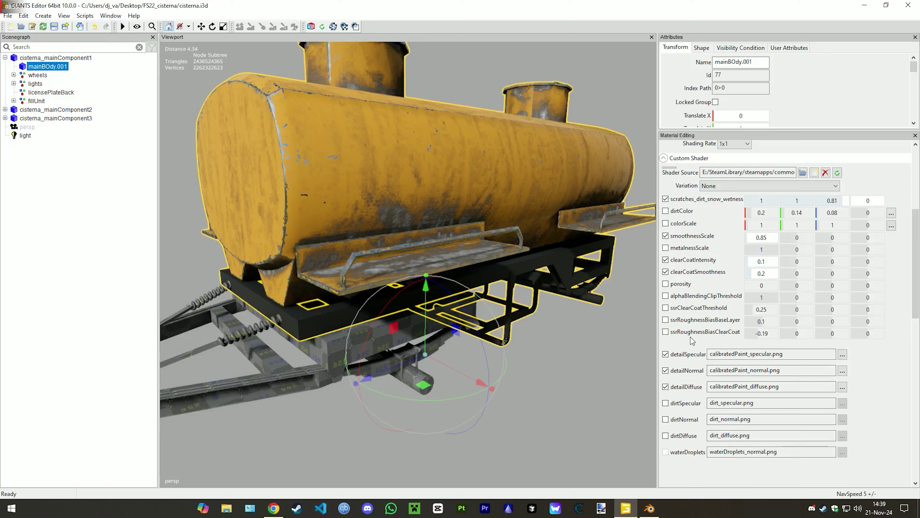
pyautogui.scroll(-3, 670, 321)
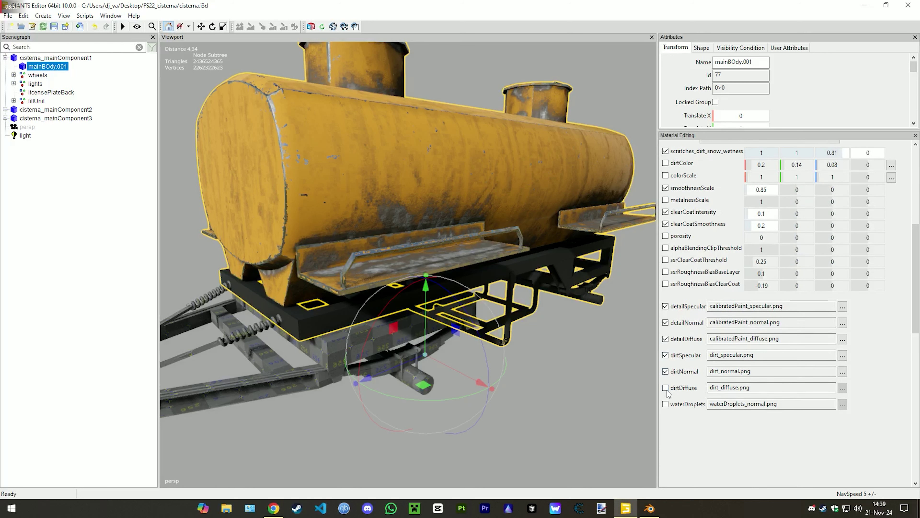
pyautogui.scroll(5, 664, 319)
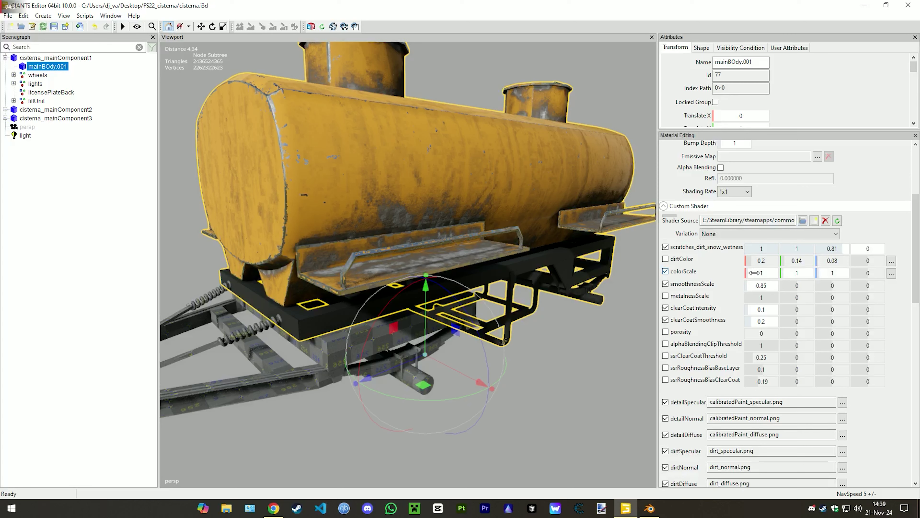
pyautogui.moveTo(768, 275); pyautogui.dragTo(820, 272)
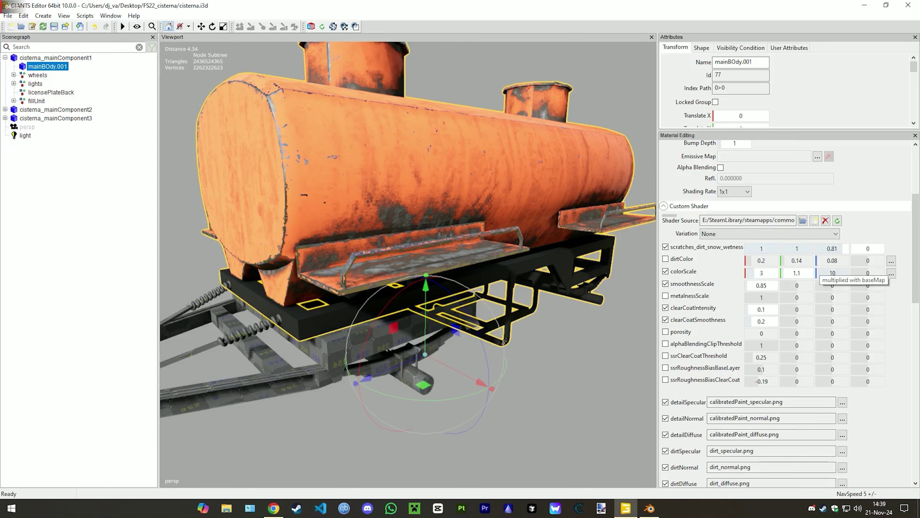
pyautogui.moveTo(815, 248); pyautogui.dragTo(807, 248)
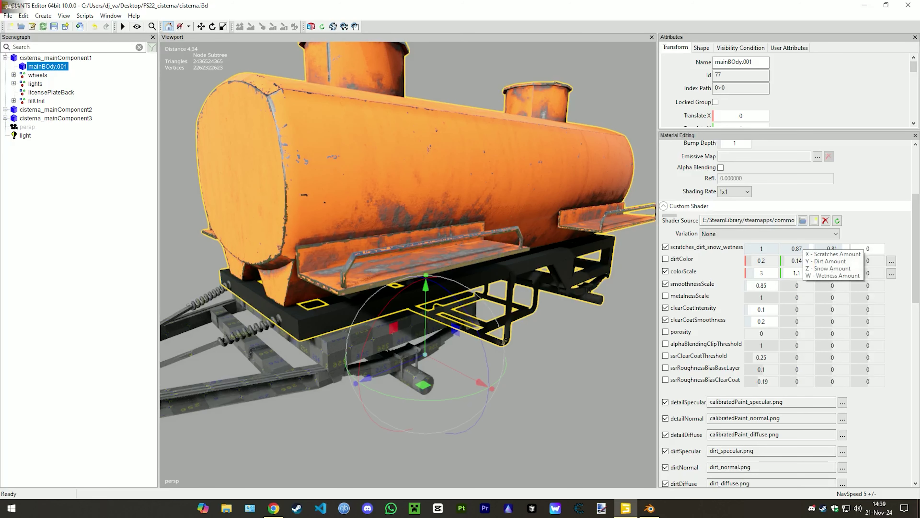
# Orbit down to a close view beneath the trailer's chassis.
pyautogui.click(121, 210)
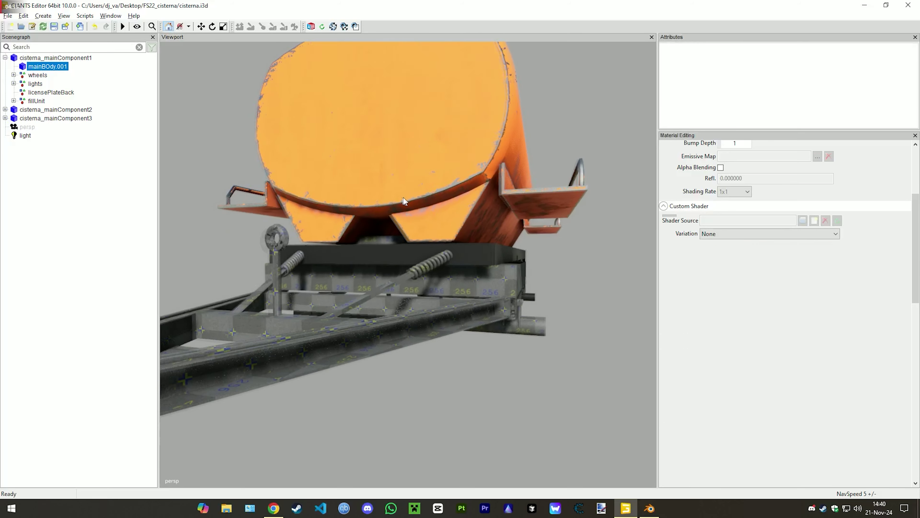
pyautogui.moveTo(392, 203)
pyautogui.mouseDown(button='middle')
pyautogui.moveTo(381, 289)
pyautogui.moveTo(281, 225)
pyautogui.mouseUp(button='middle')
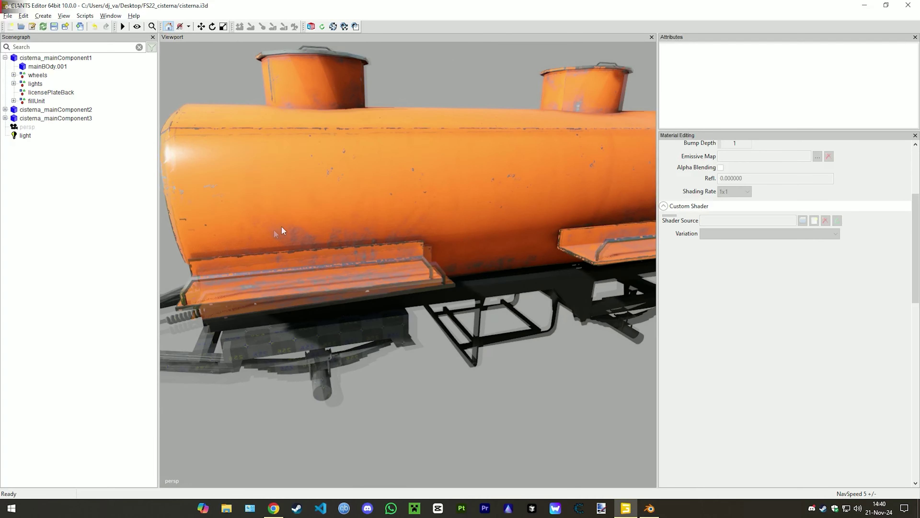
pyautogui.click(281, 226)
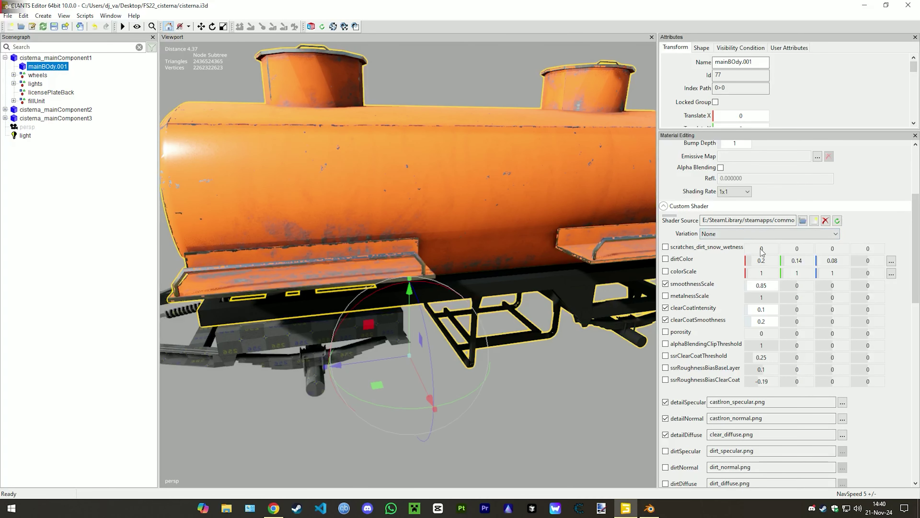
pyautogui.moveTo(552, 257)
pyautogui.mouseDown(button='middle')
pyautogui.moveTo(510, 219)
pyautogui.moveTo(244, 206)
pyautogui.mouseUp(button='middle')
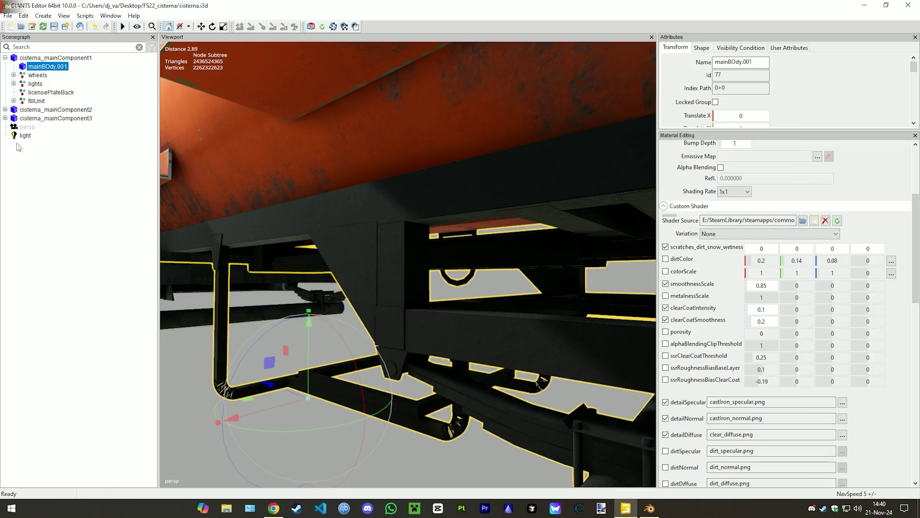
# Rotate the scene light toward the chassis, duplicate it, and reselect mainBOdy.001.
pyautogui.click(24, 135)
pyautogui.moveTo(403, 251); pyautogui.dragTo(322, 232)
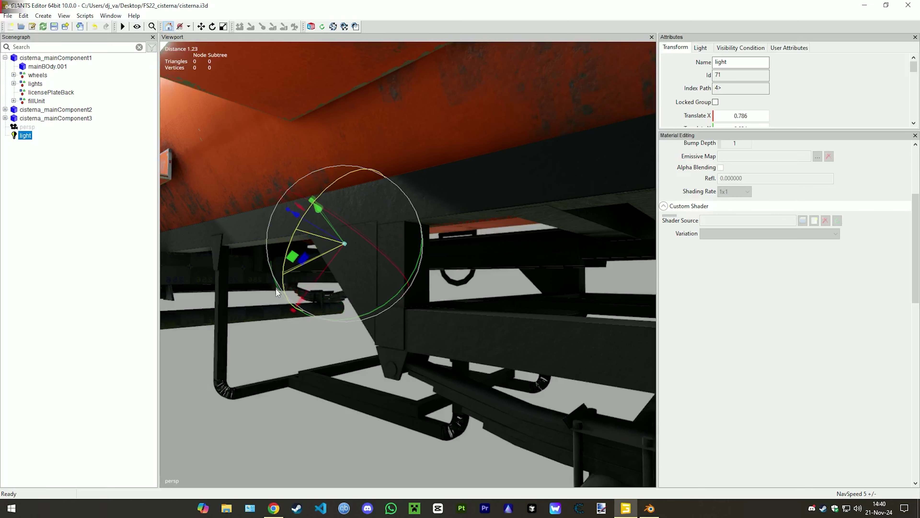
pyautogui.hotkey('ctrl', 'd')
pyautogui.click(62, 229)
pyautogui.click(46, 66)
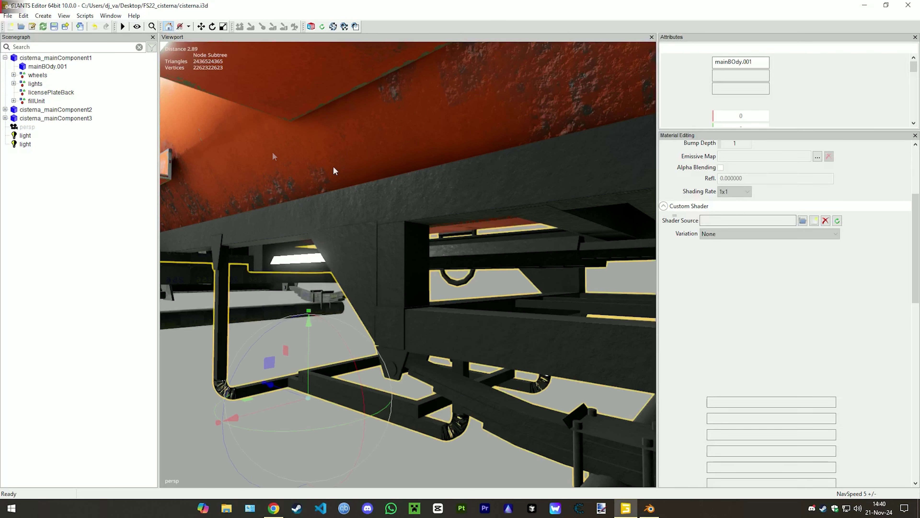
pyautogui.scroll(5, 727, 179)
# Enable scratches_dirt_snow_wetness on calibratedCastIronMat, raising values to 0.89/1/0.79/0.44.
pyautogui.click(728, 168)
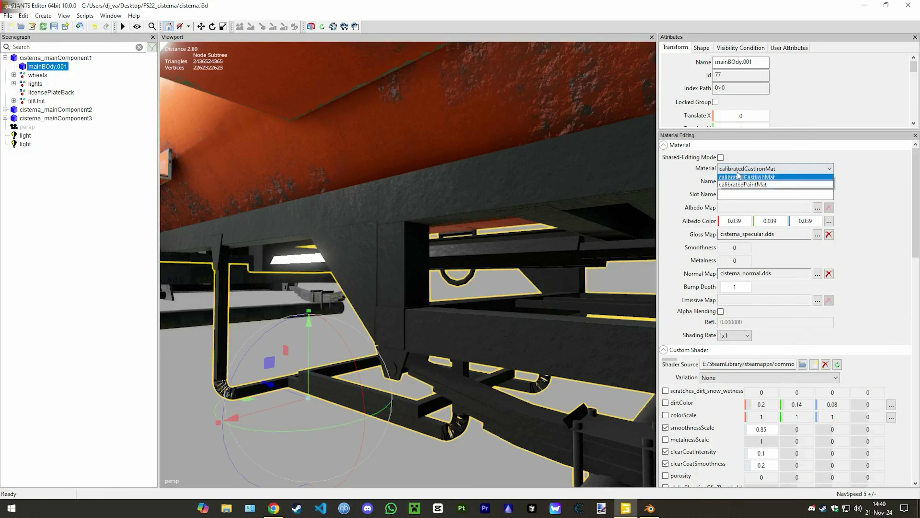
pyautogui.click(751, 178)
pyautogui.scroll(-3, 690, 266)
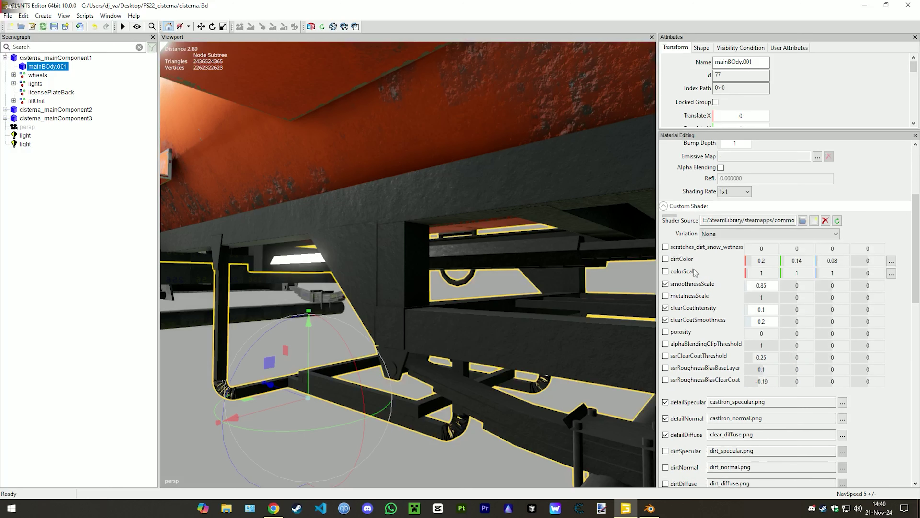
pyautogui.click(667, 248)
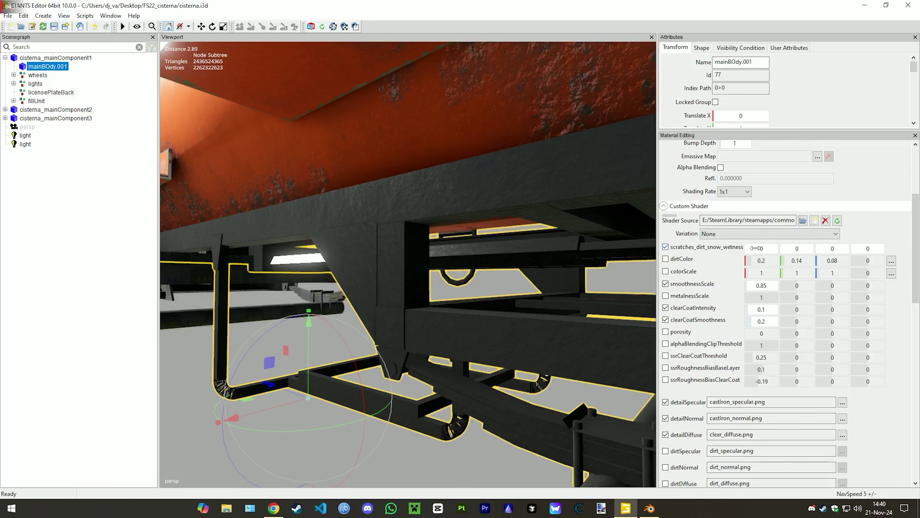
pyautogui.moveTo(756, 248); pyautogui.dragTo(881, 249)
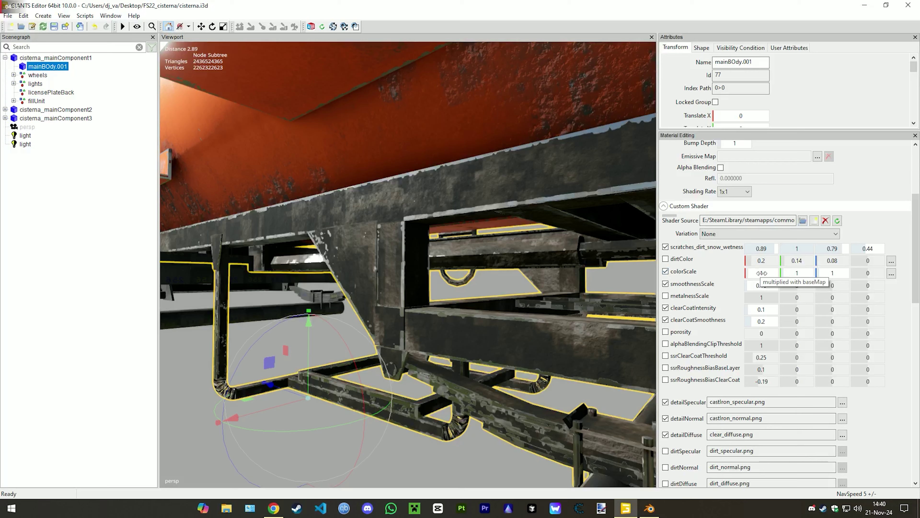
# Raise the cast-iron colorScale to 6.8, 3.7, 3.3 for a rust-red chassis.
pyautogui.moveTo(762, 273); pyautogui.dragTo(820, 271)
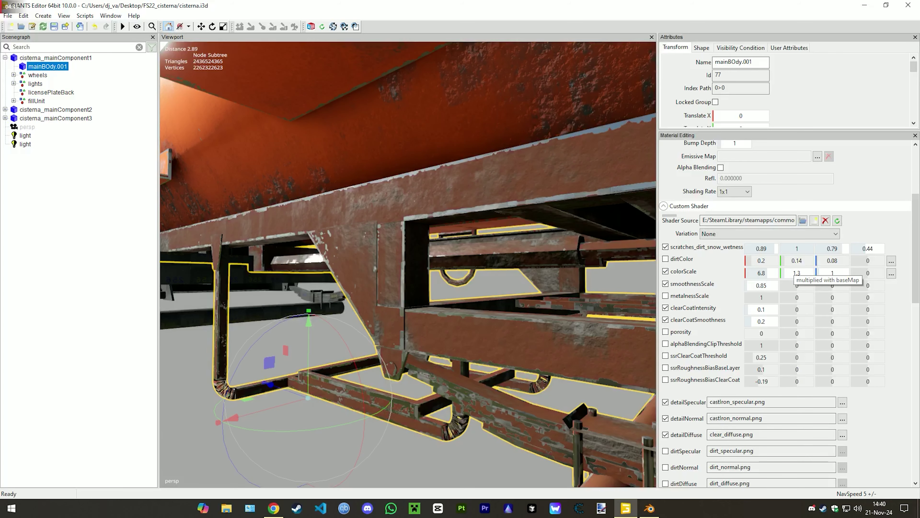
pyautogui.scroll(-5, 428, 243)
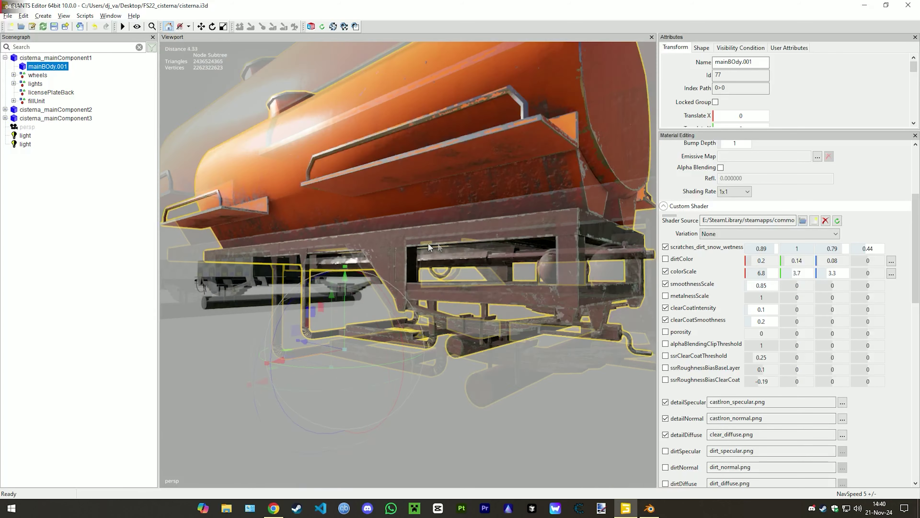
pyautogui.click(138, 229)
pyautogui.scroll(4, 397, 228)
pyautogui.scroll(-4, 397, 230)
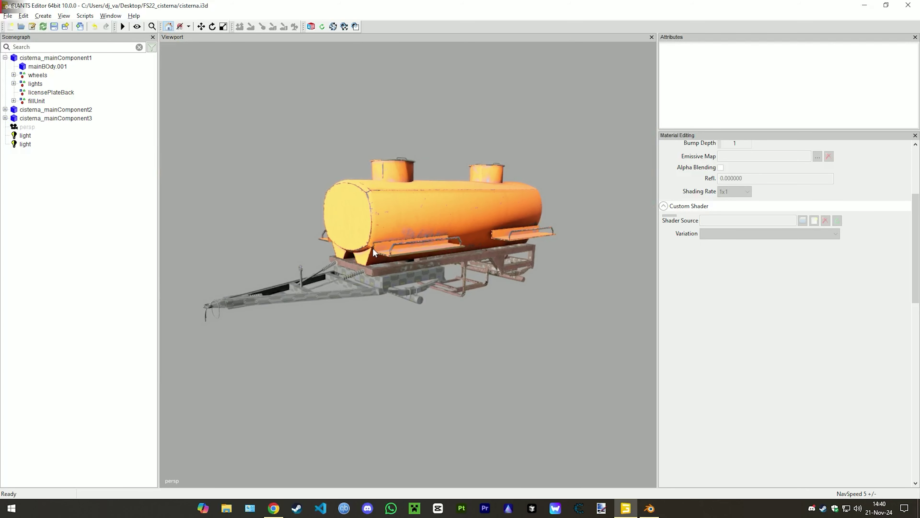